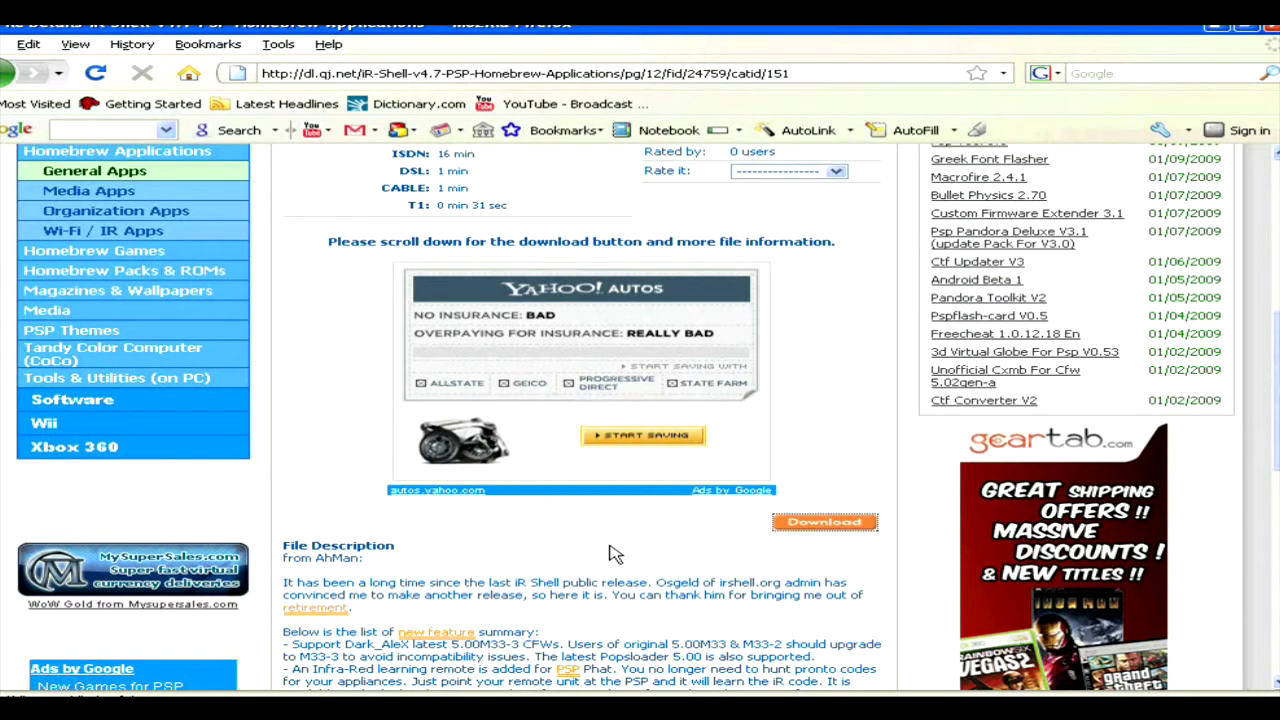
Step: Scroll the iR Shell v4.7 page down to the orange Download button and start the download
scroll(615, 555, up, 8)
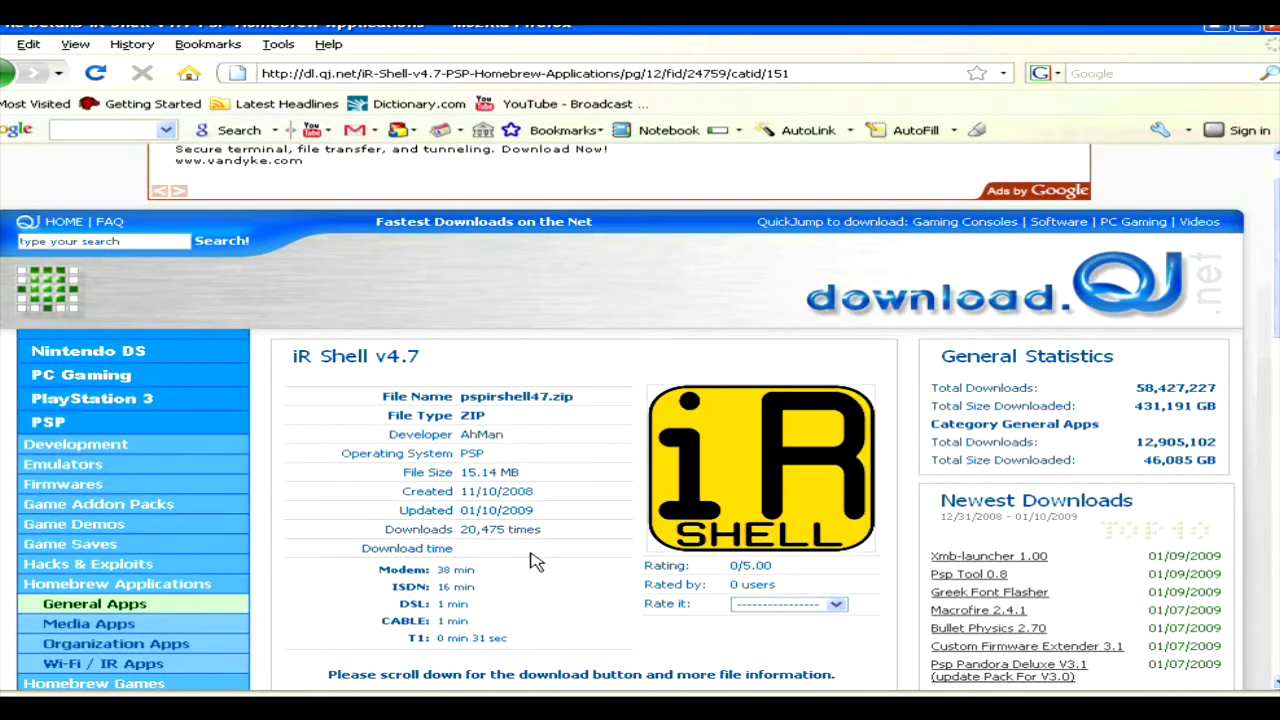
scroll(535, 562, down, 3)
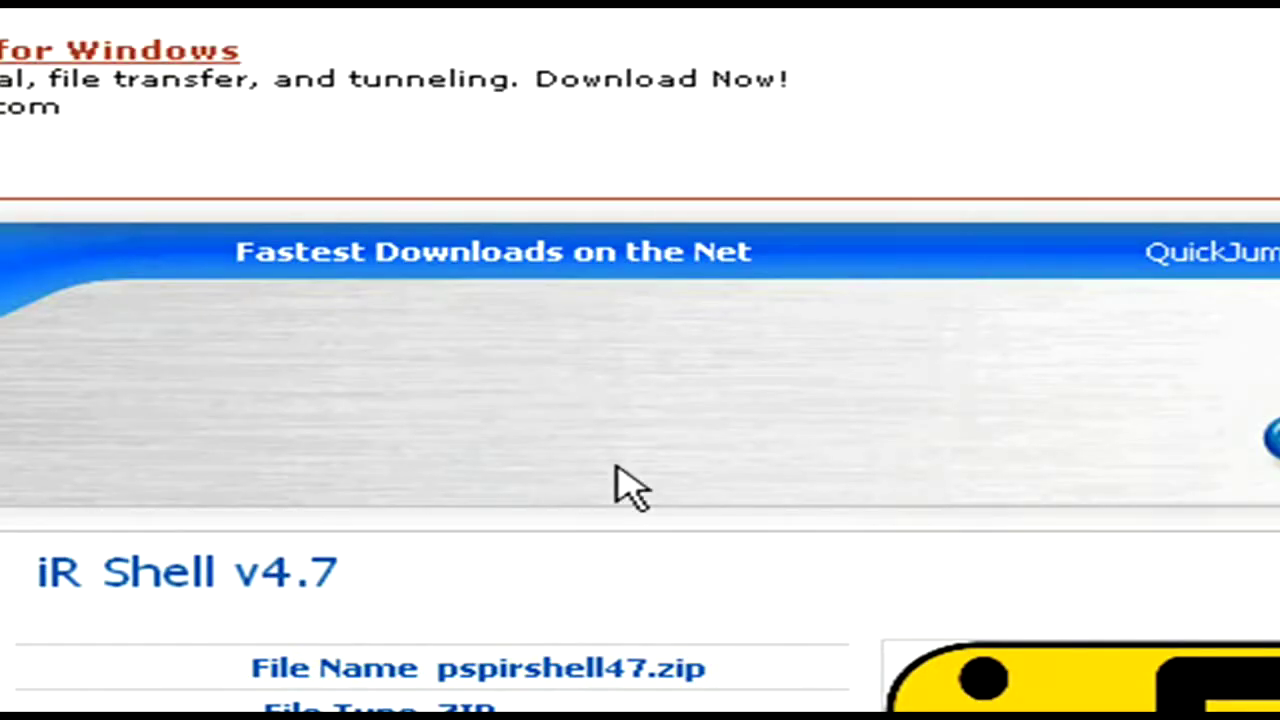
scroll(628, 486, down, 3)
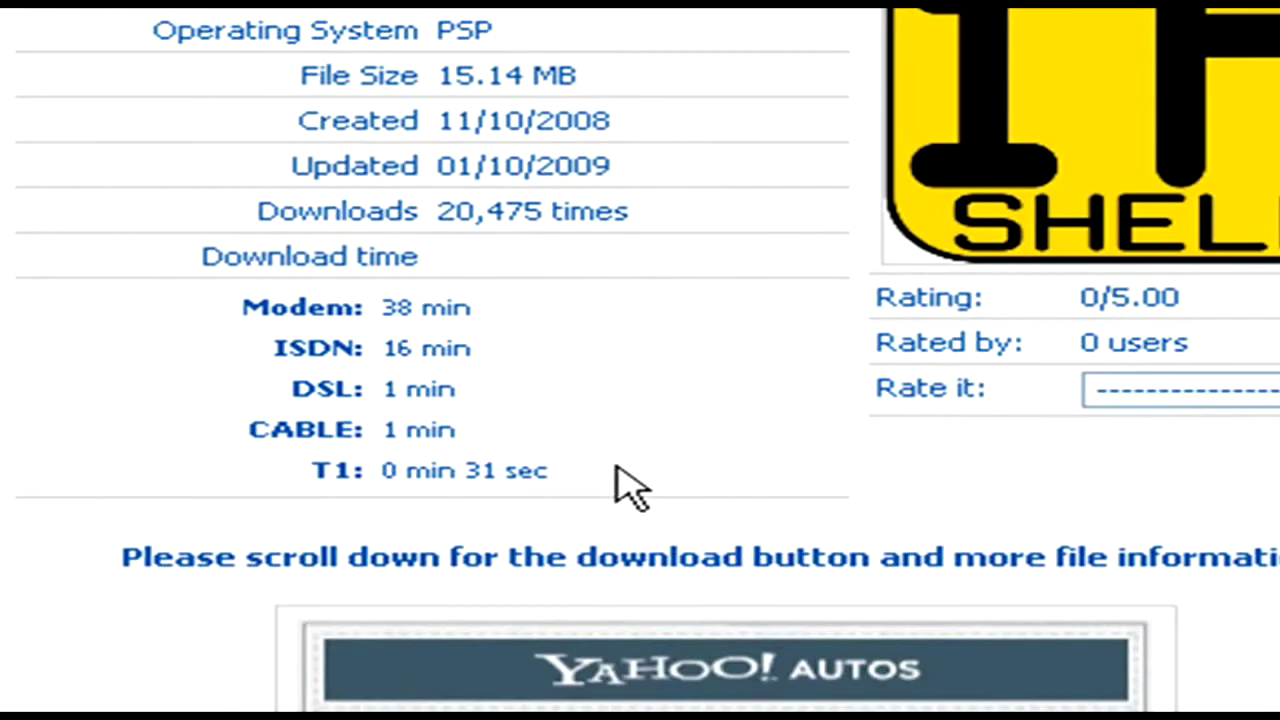
scroll(612, 553, up, 3)
scroll(612, 553, down, 8)
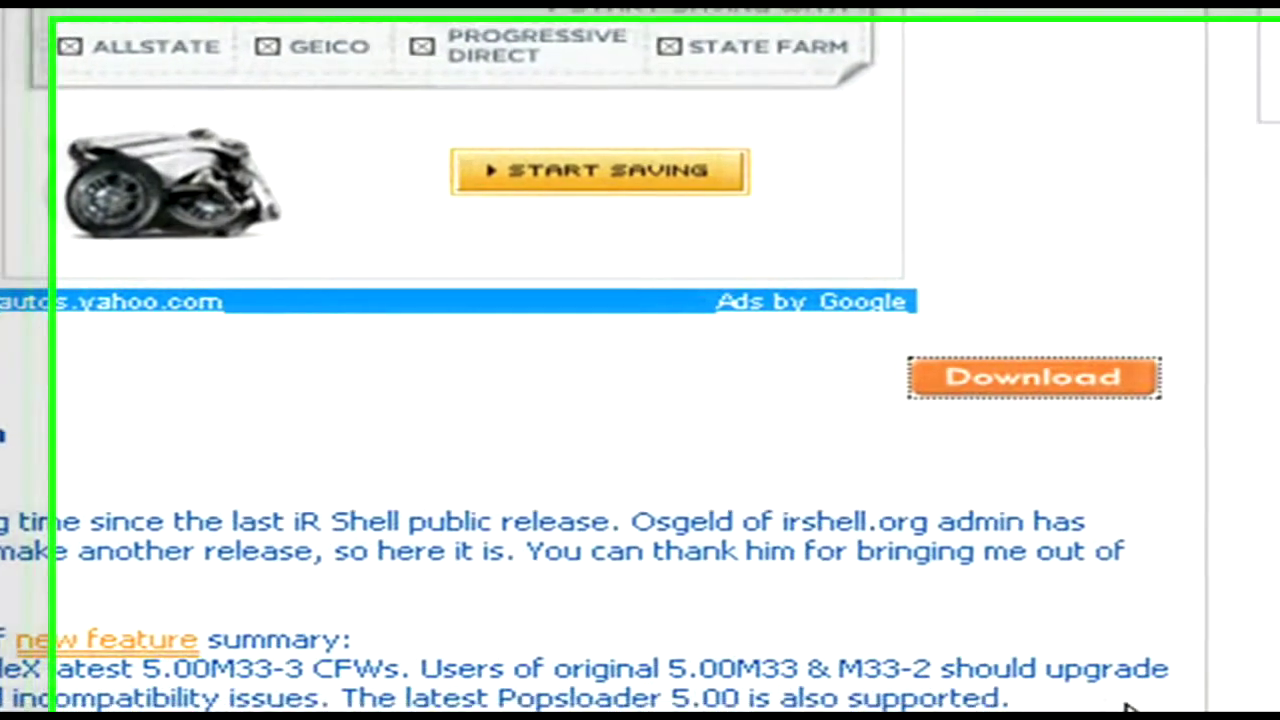
click(975, 360)
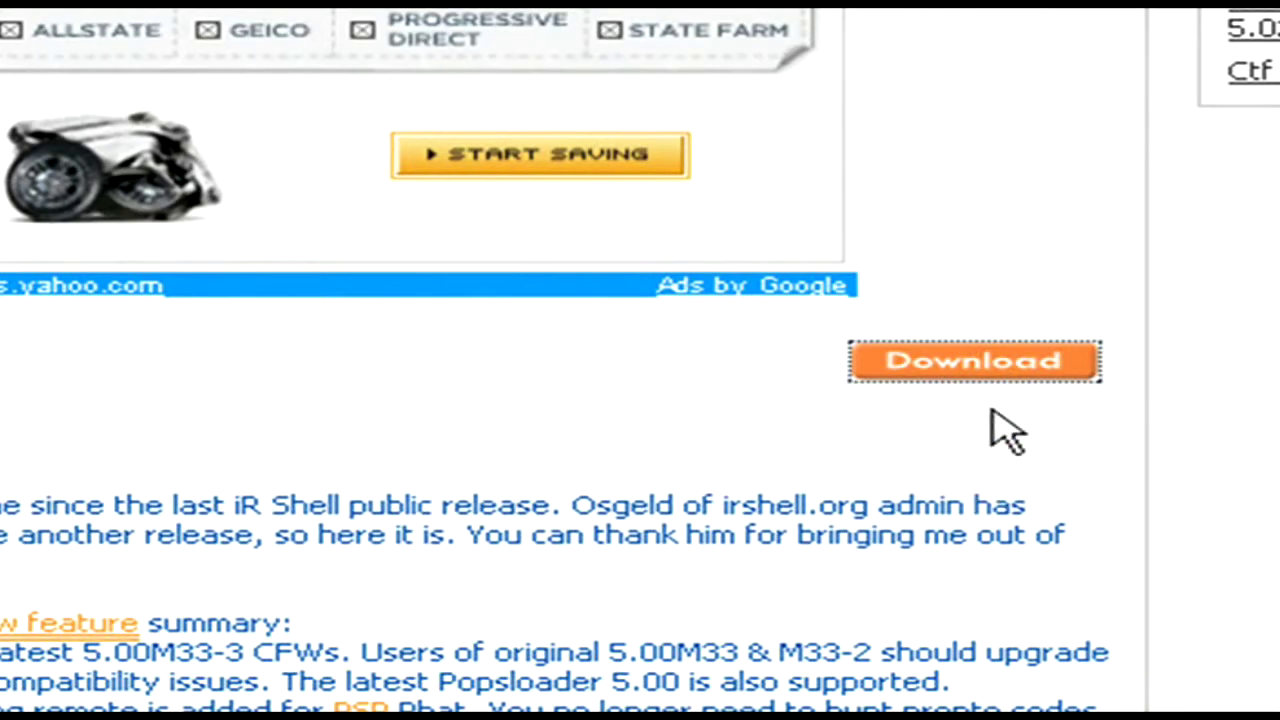
Step: Save the 24759_pspirshell47.zip archive to the desktop
click(977, 362)
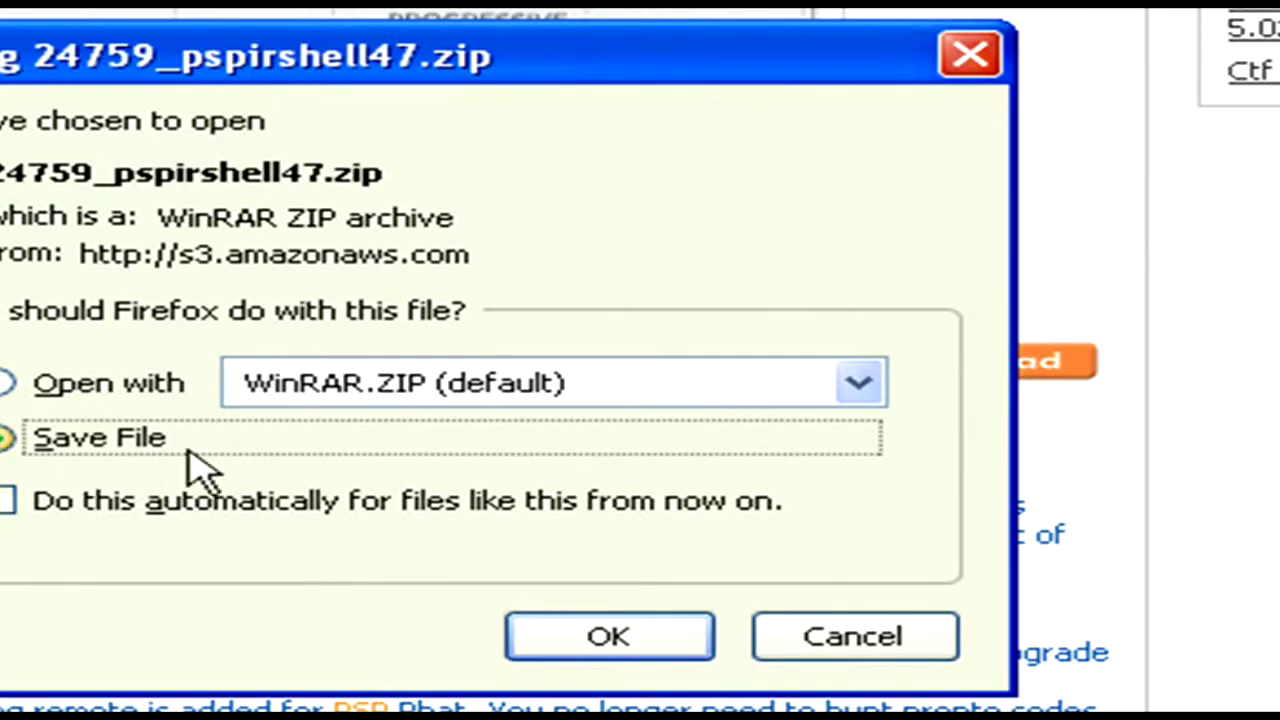
click(965, 60)
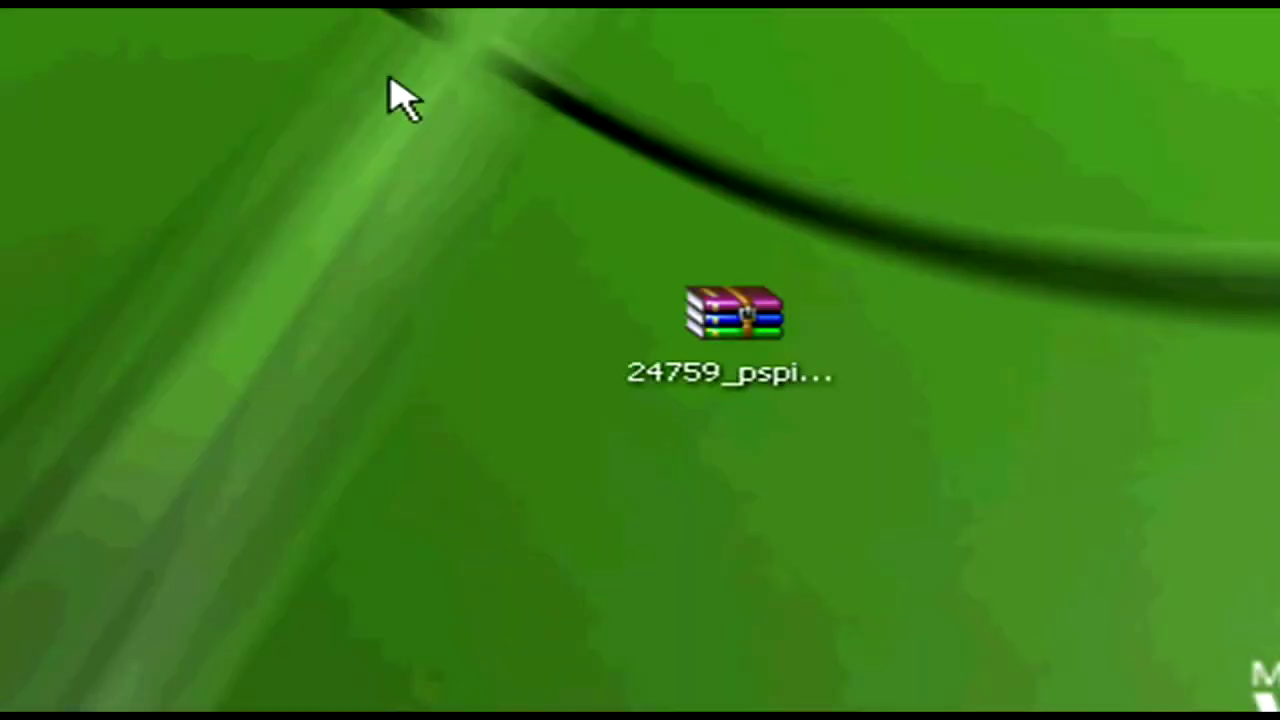
drag(373, 80, 1023, 540)
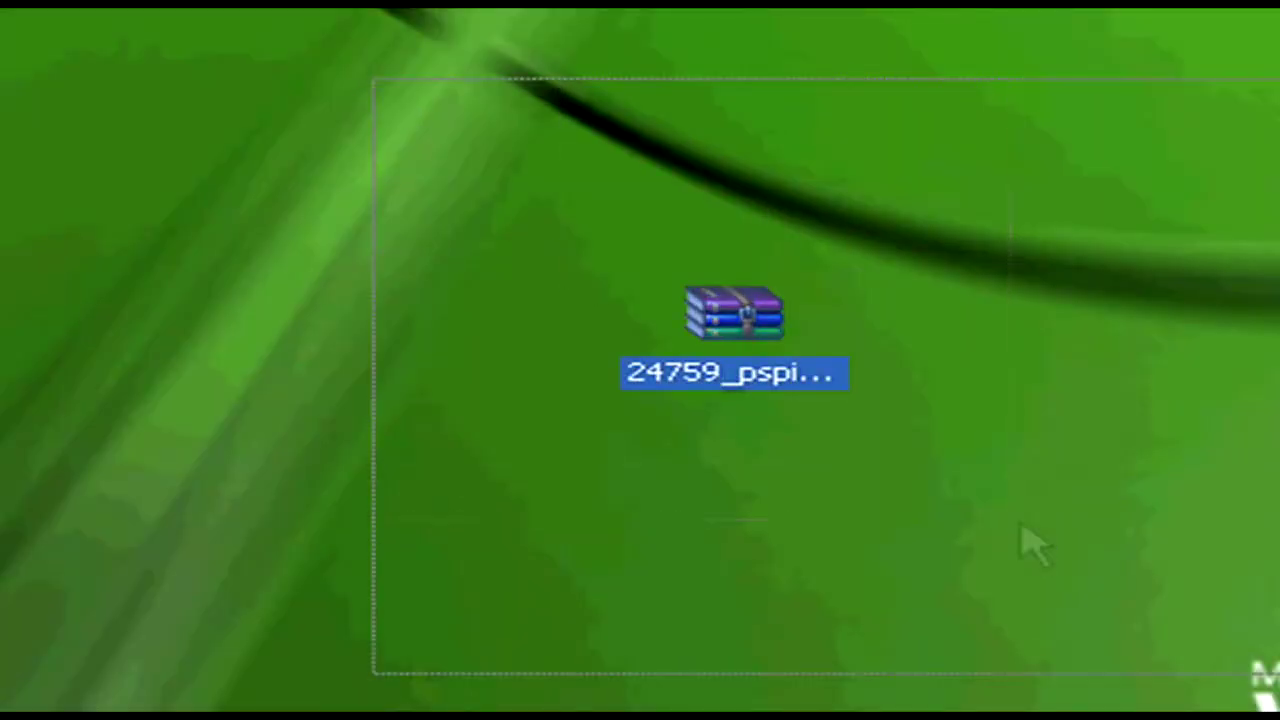
click(943, 412)
drag(366, 163, 1089, 521)
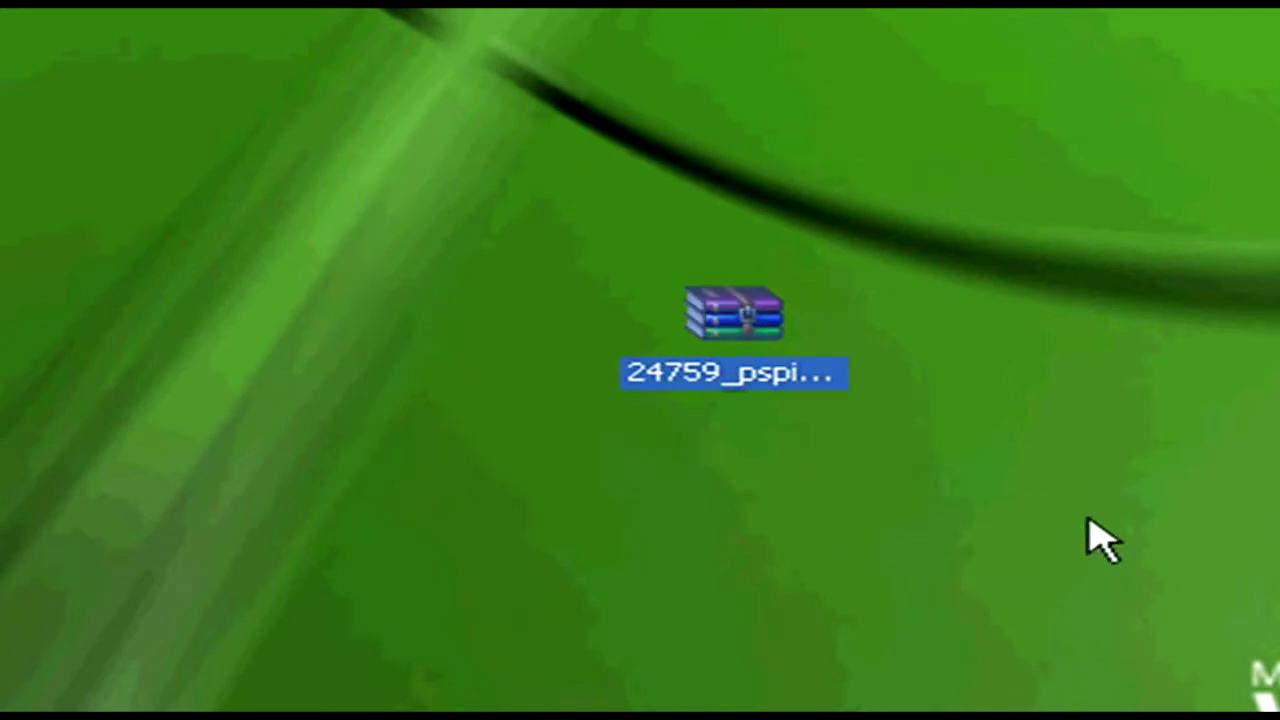
click(1100, 540)
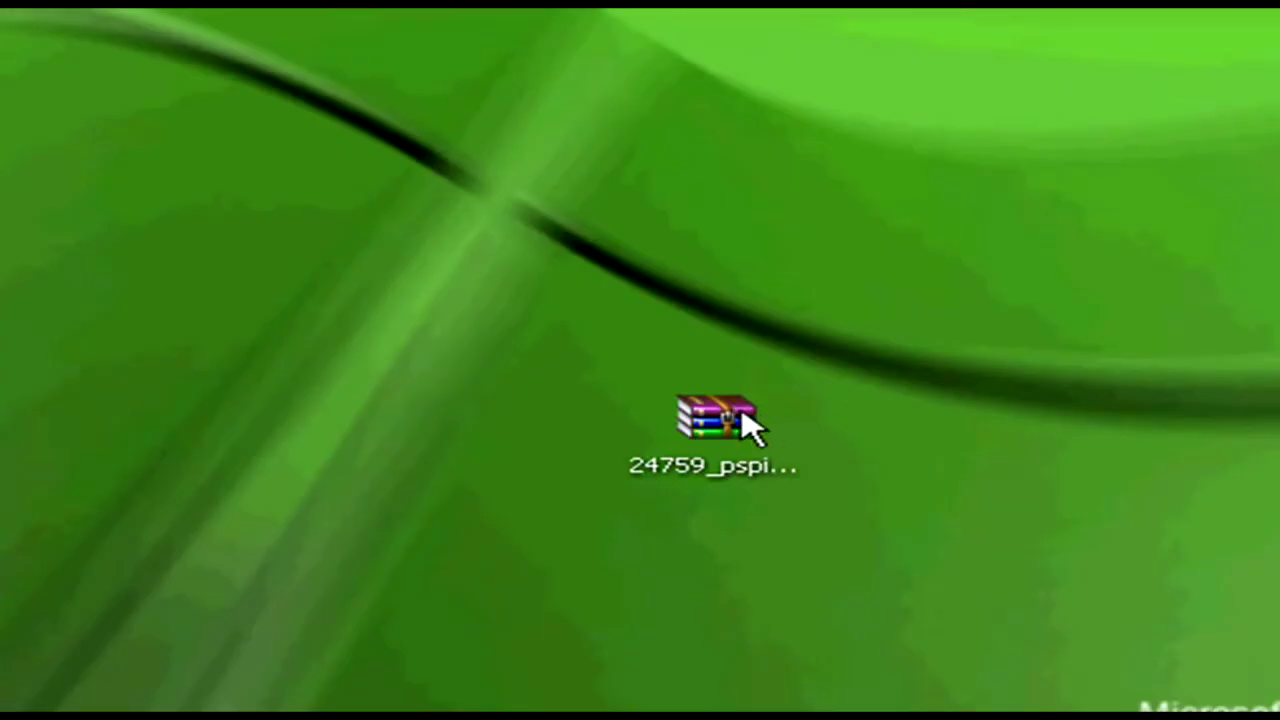
click(750, 426)
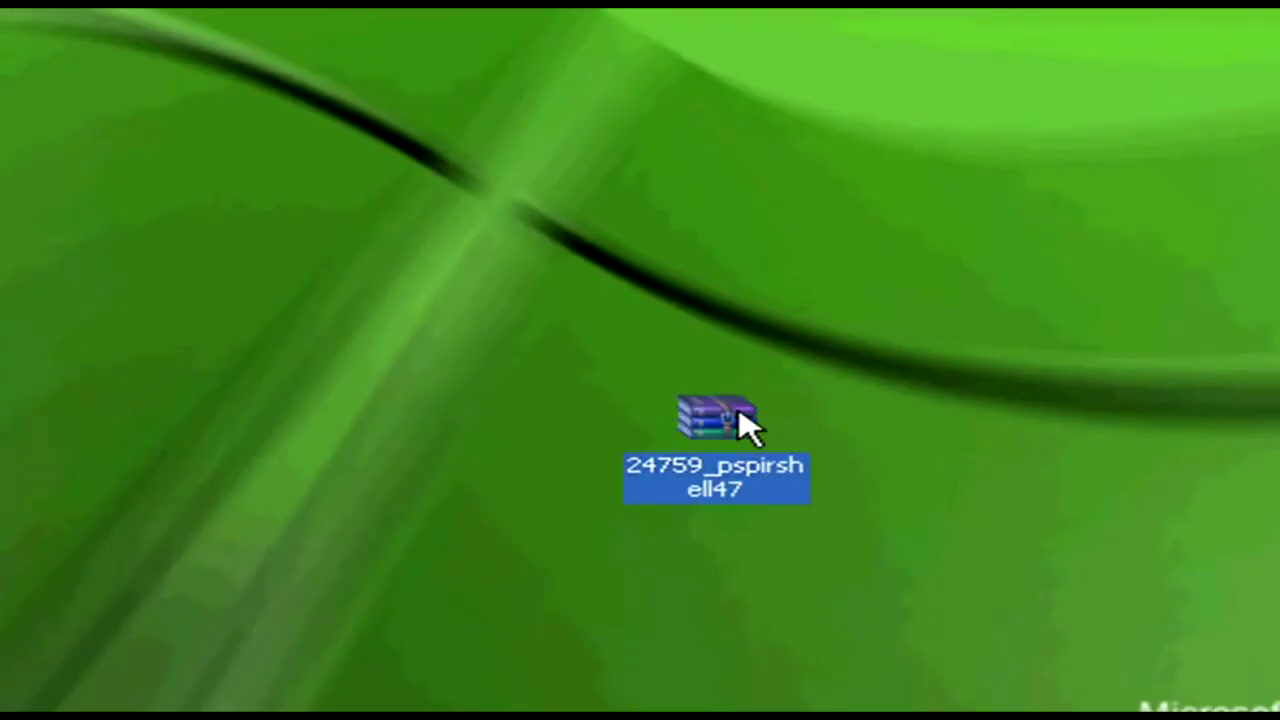
Step: Open the pspirshell47 archive in WinRAR and dismiss the license reminder
double_click(750, 426)
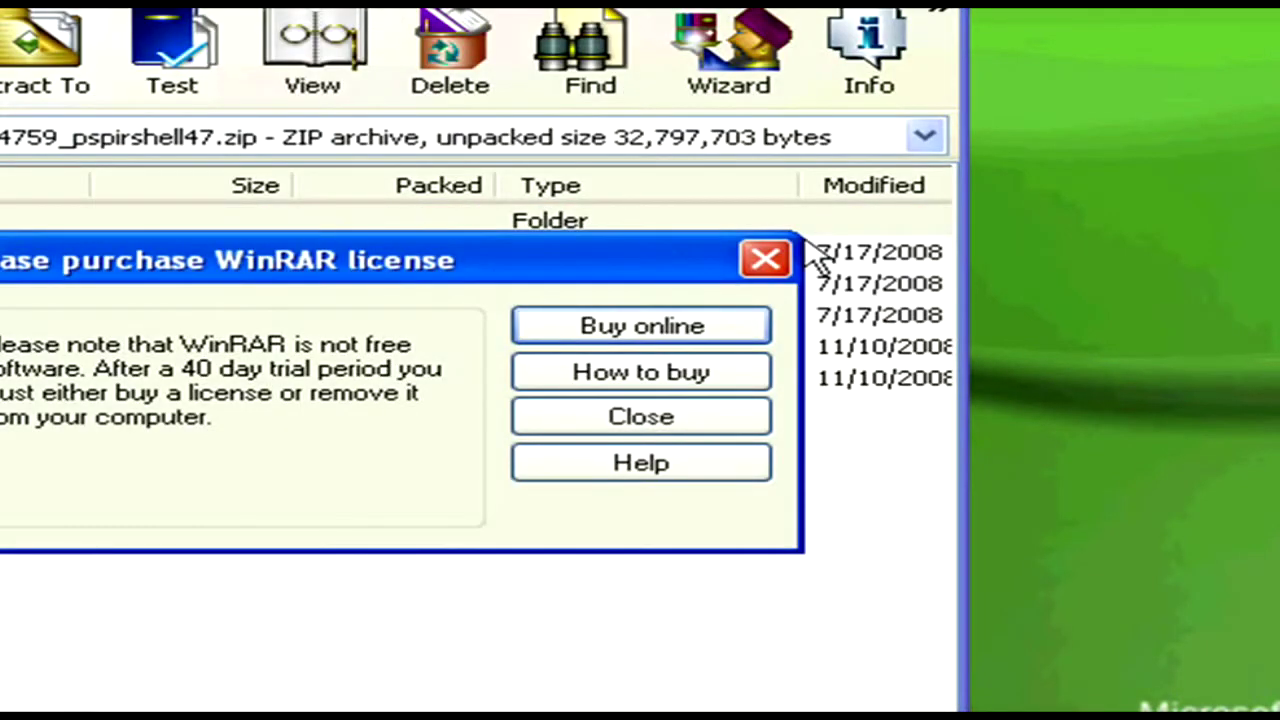
click(768, 261)
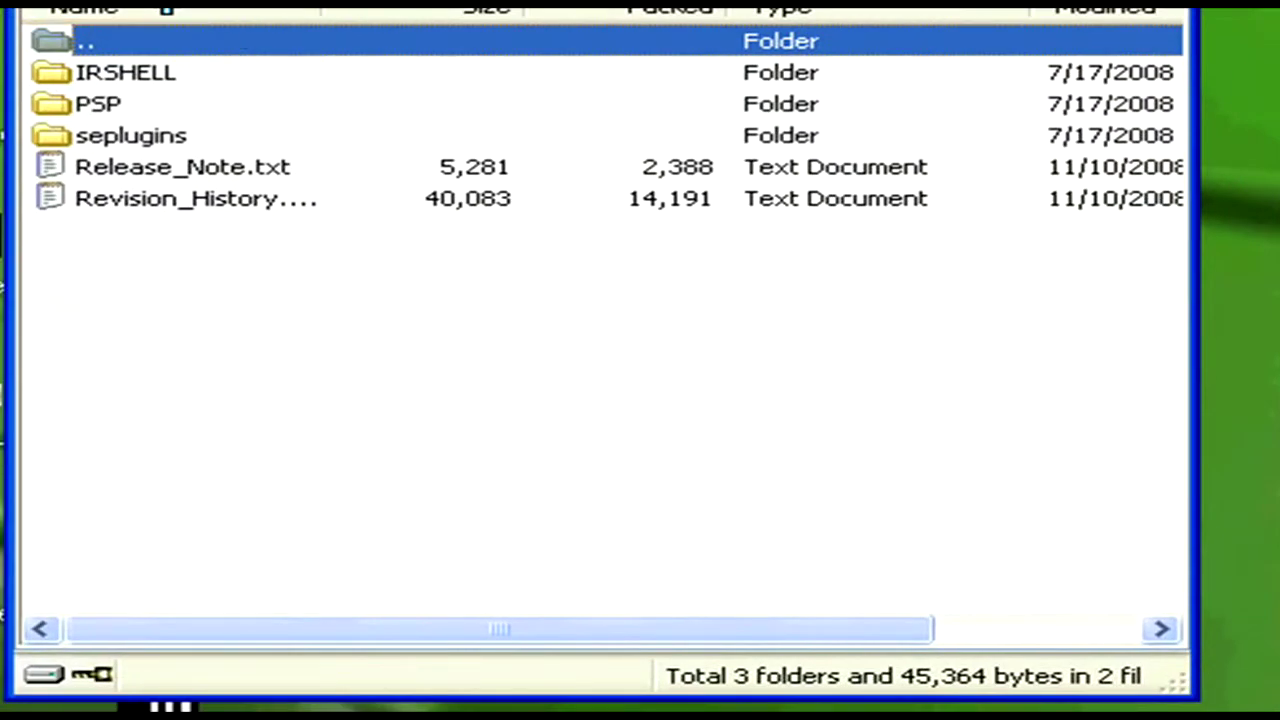
click(230, 172)
Step: Look over the archive's Release_Note.txt, revision history file and seplugins folder
click(227, 205)
click(230, 172)
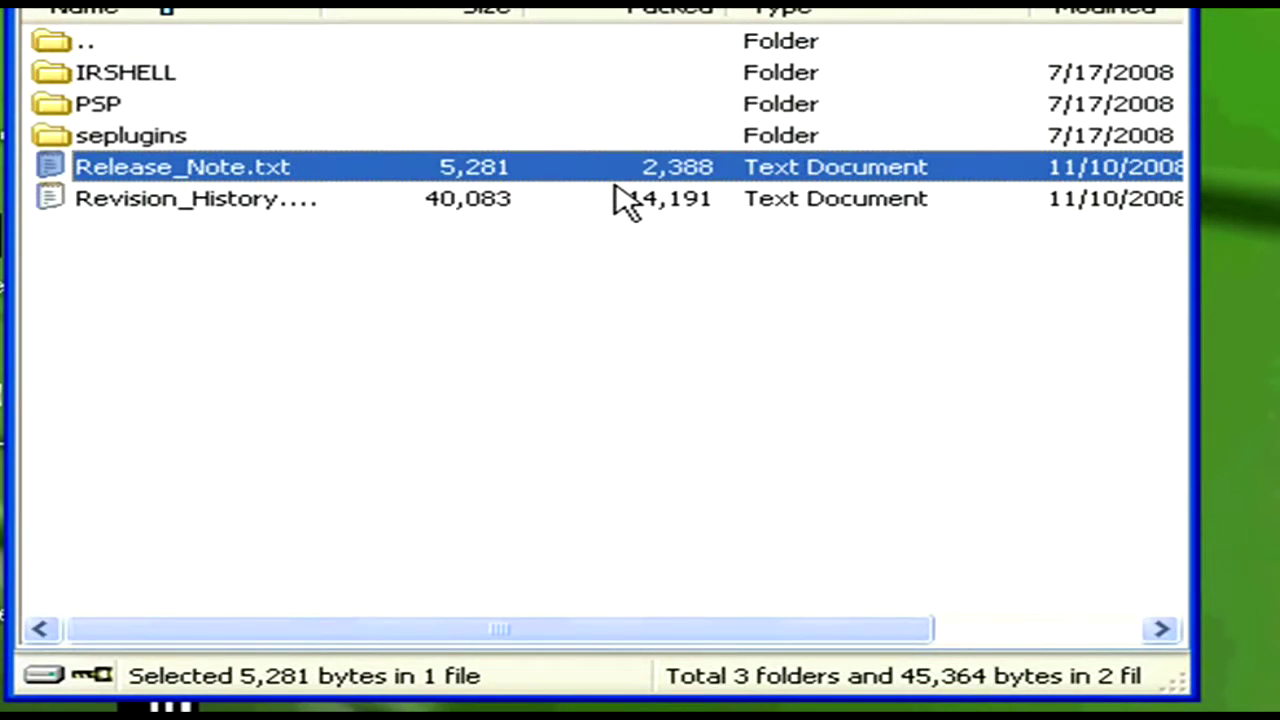
click(302, 202)
click(302, 149)
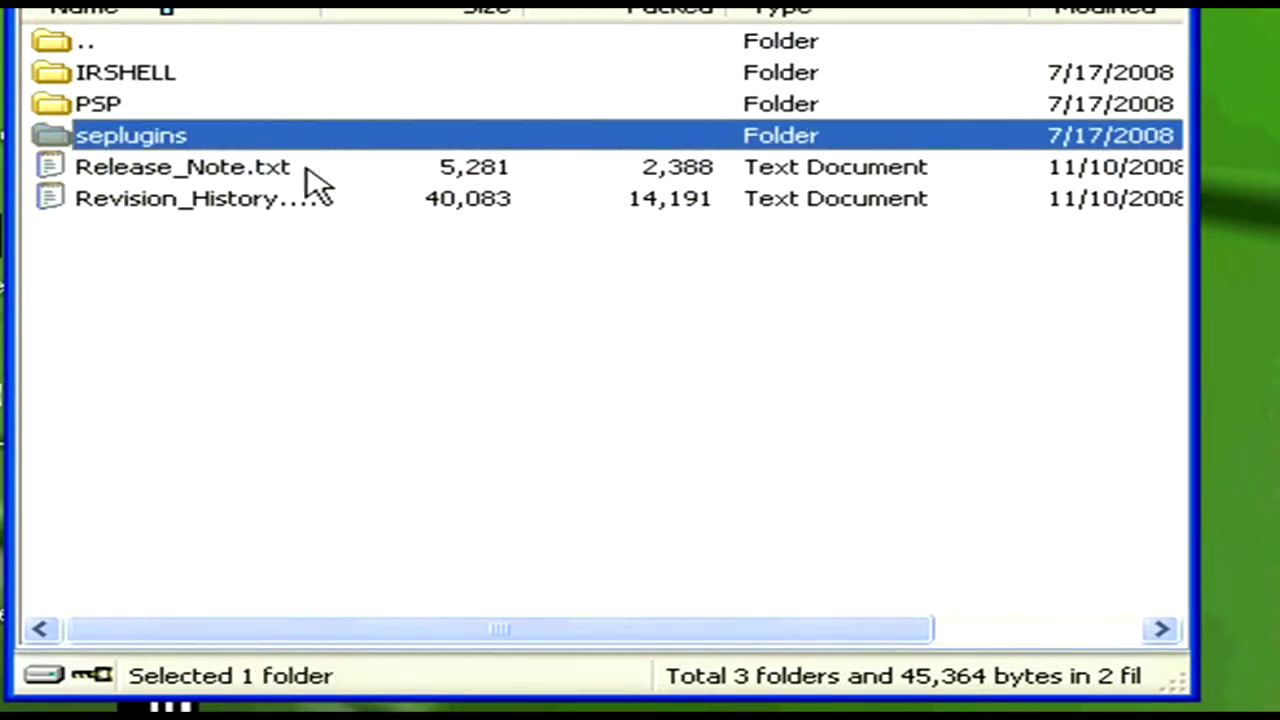
click(286, 203)
click(291, 171)
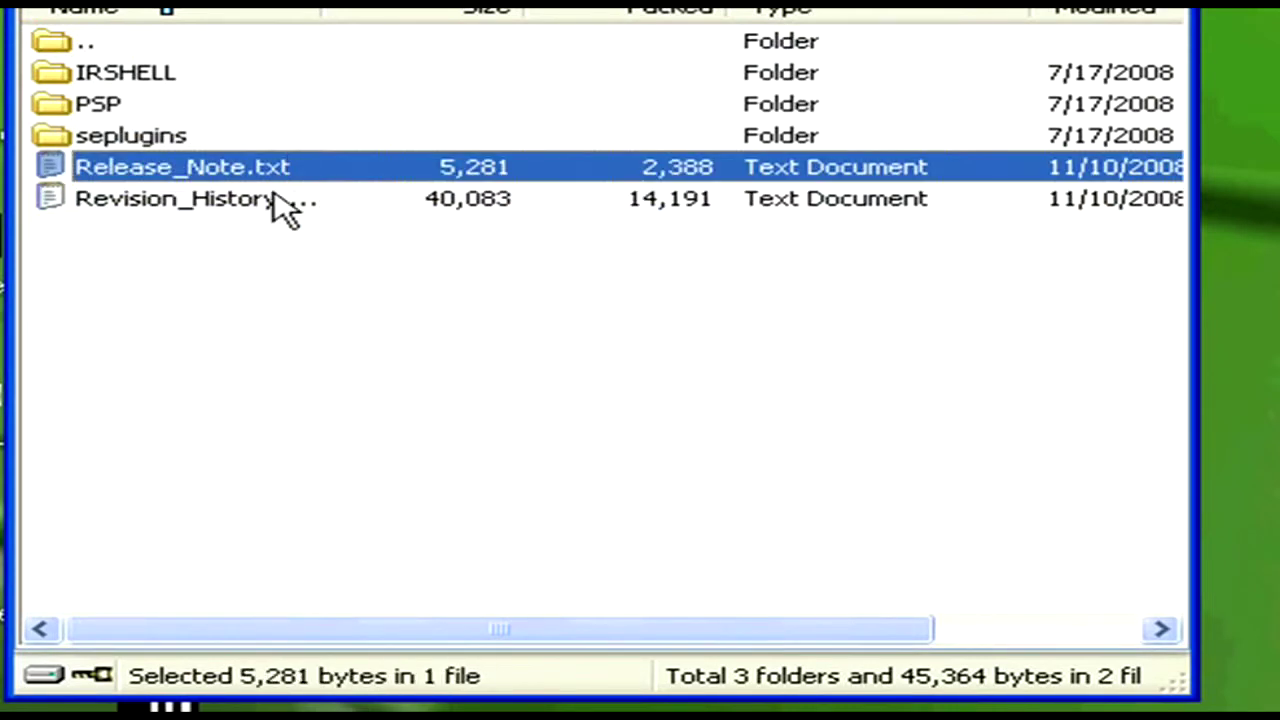
click(266, 209)
click(283, 190)
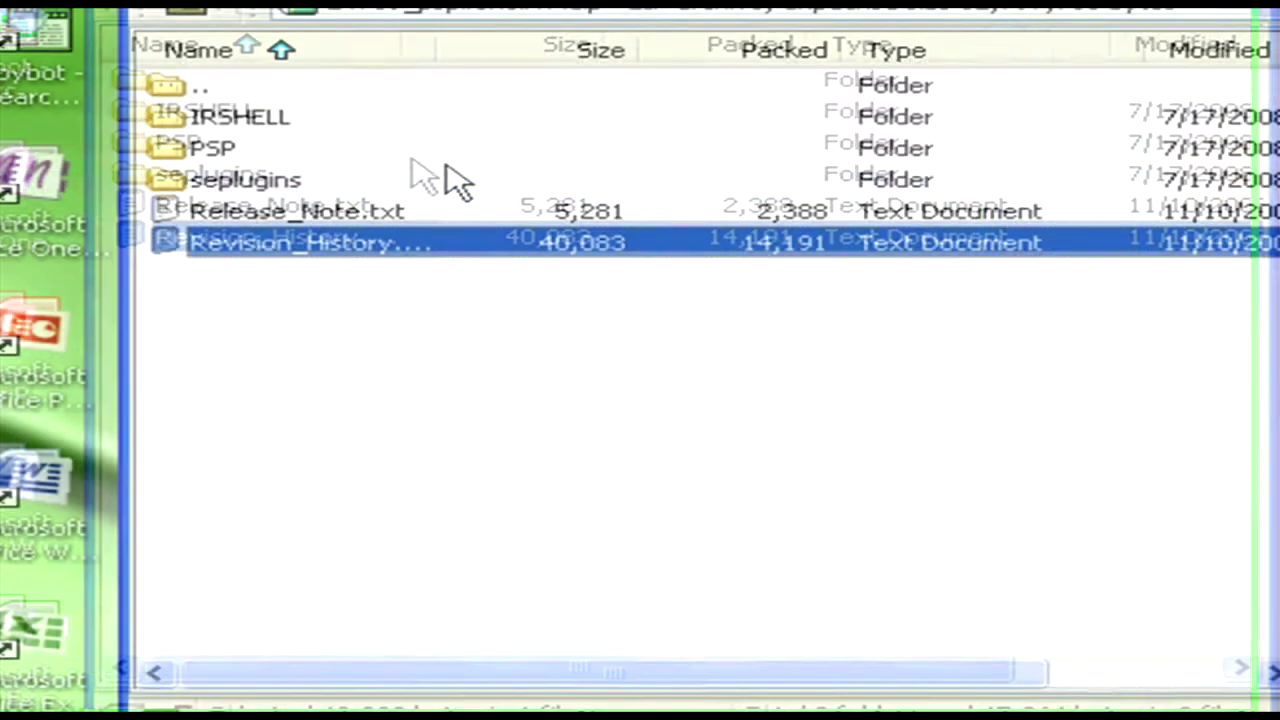
Step: Drag the archive's PSP folder onto the memory stick
click(334, 116)
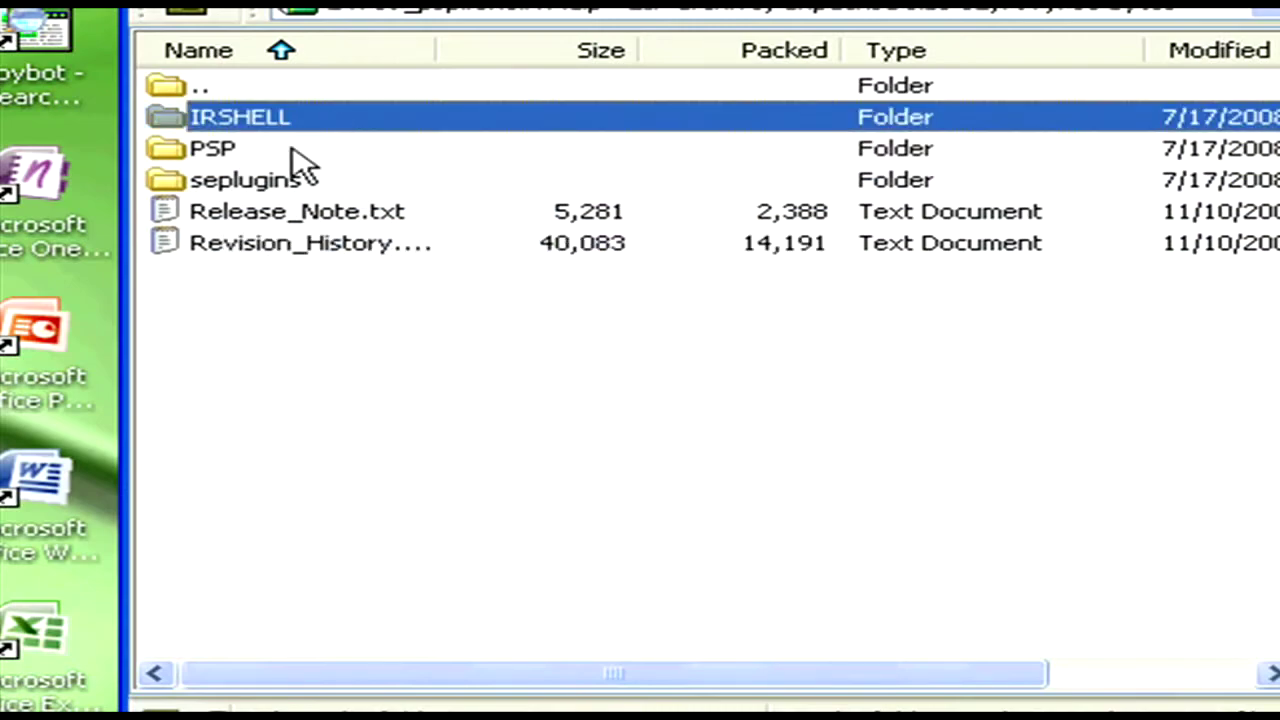
click(209, 153)
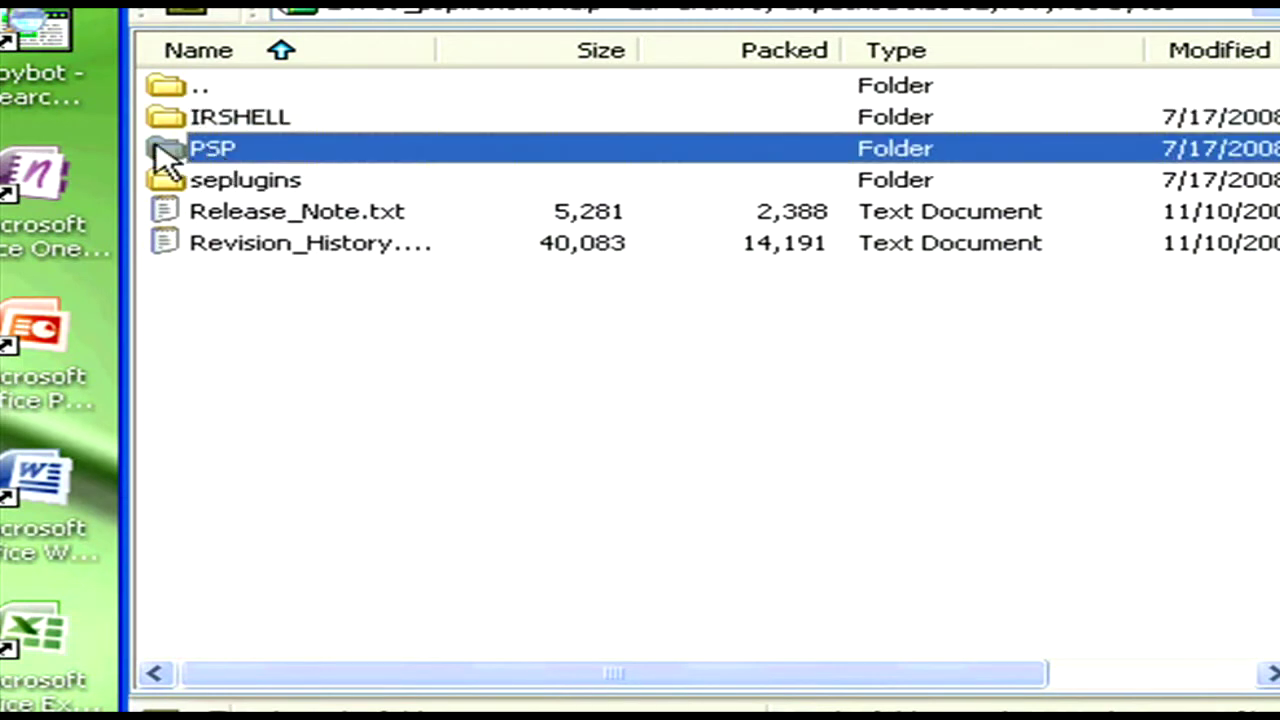
drag(165, 155, 550, 406)
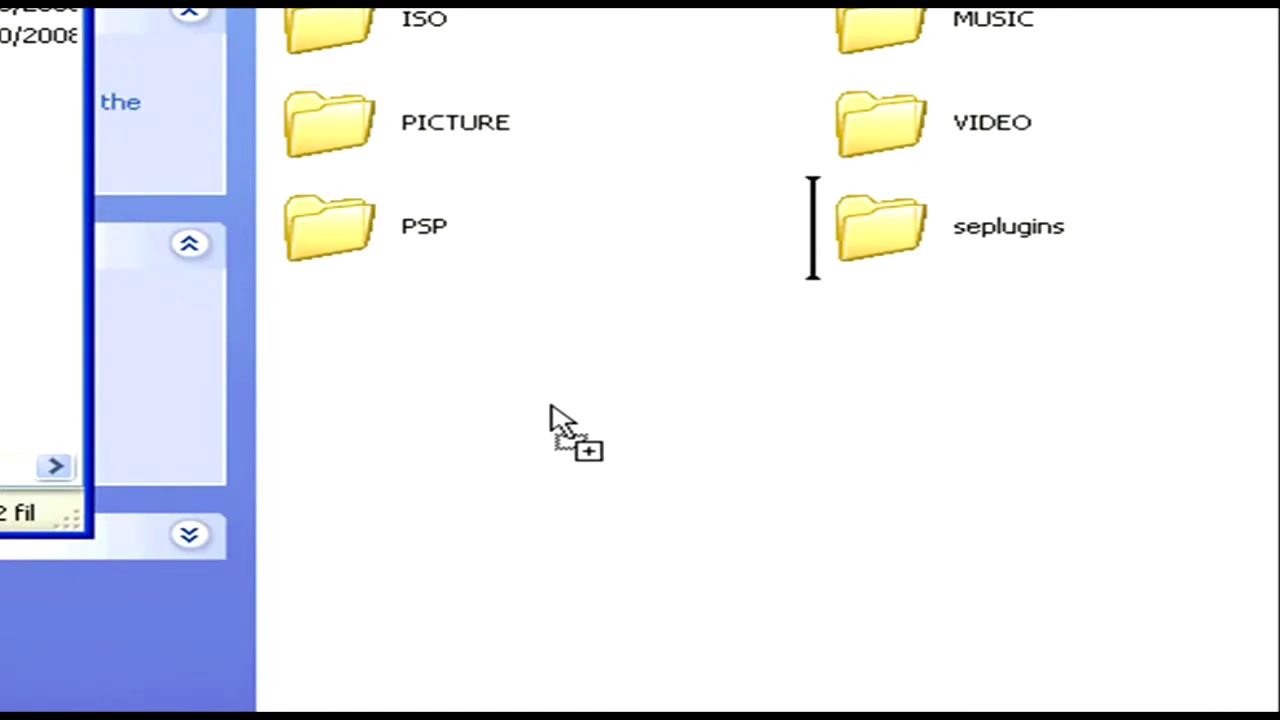
drag(550, 406, 563, 380)
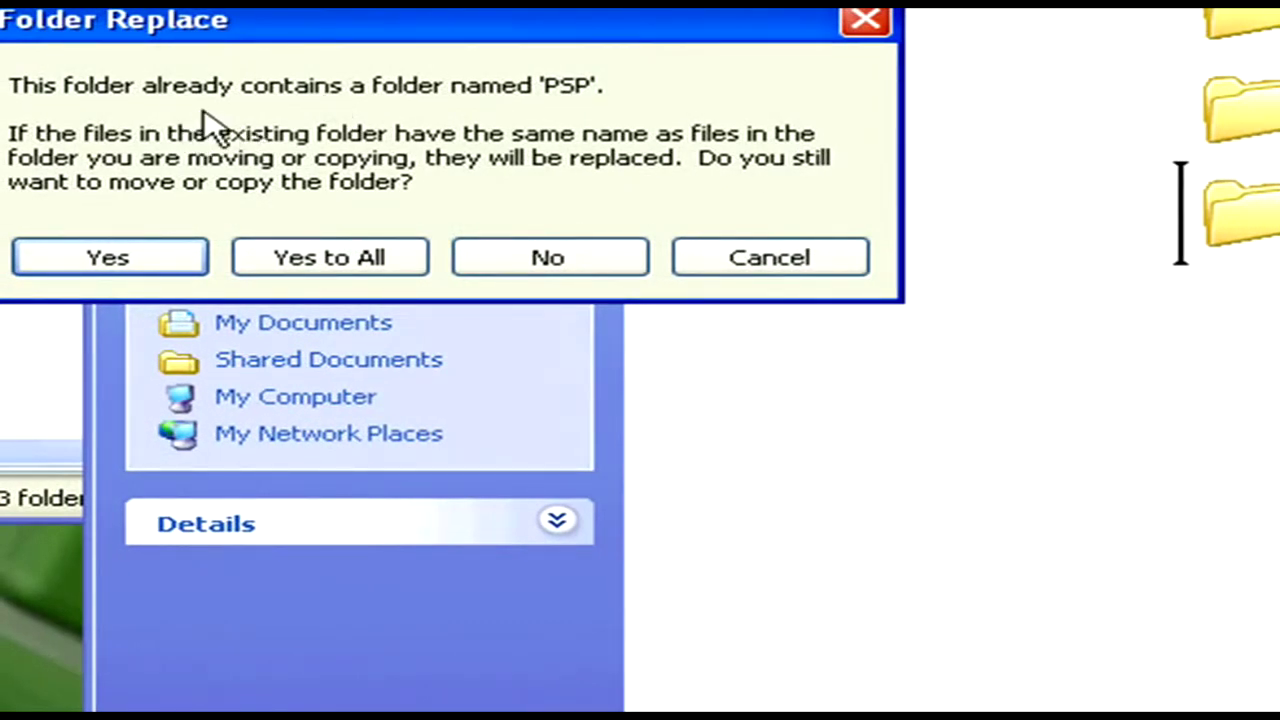
Step: Confirm replacing the existing PSP, GAME150, irshell150 and irshell2x3x folders
click(134, 266)
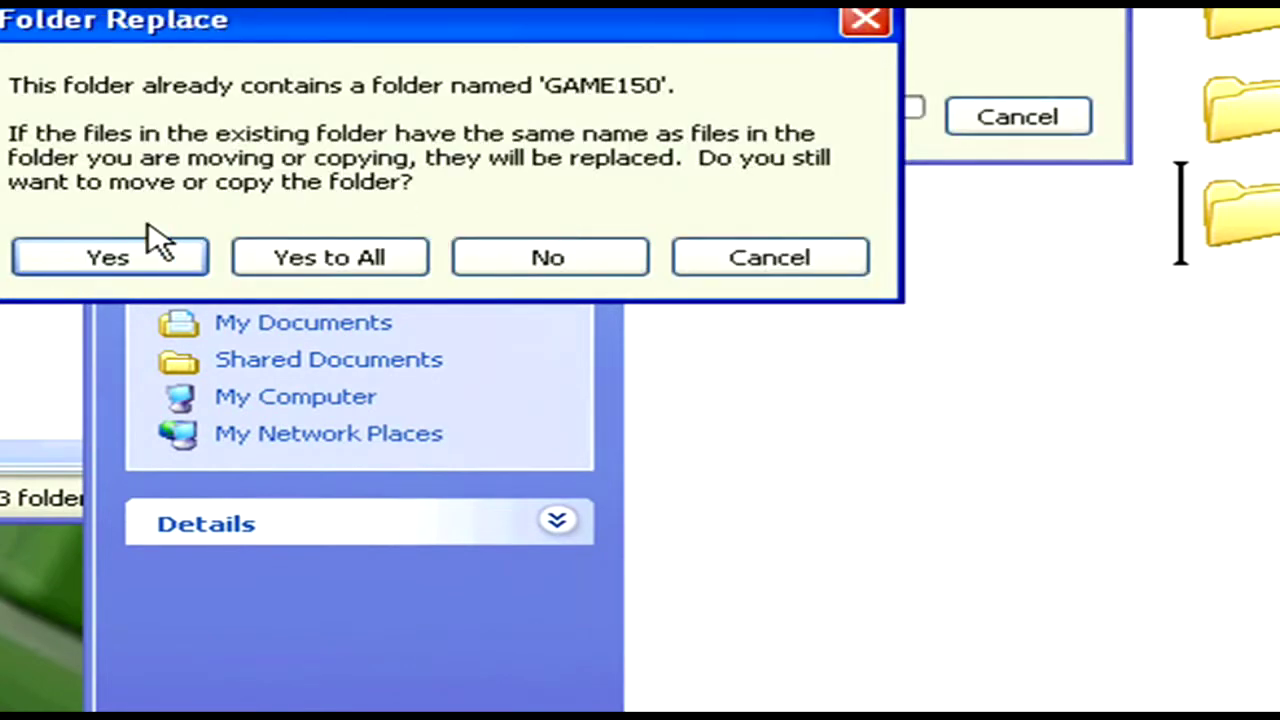
click(110, 248)
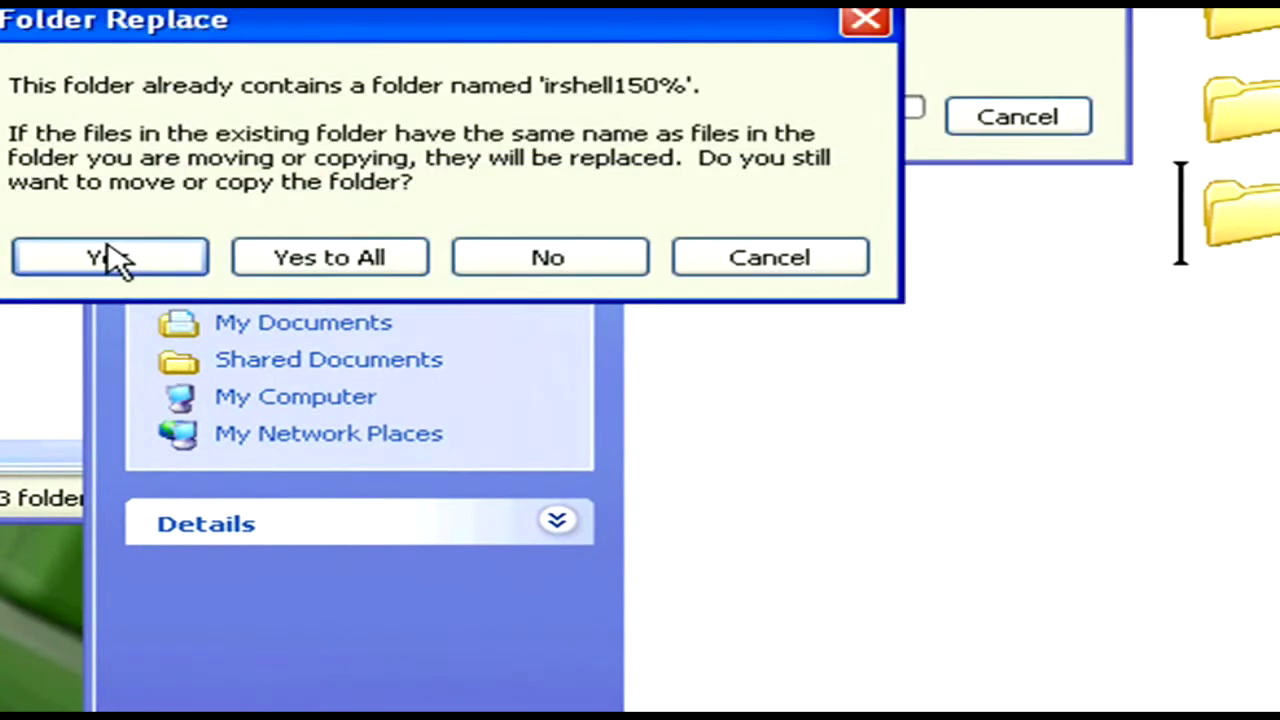
click(120, 260)
click(120, 260)
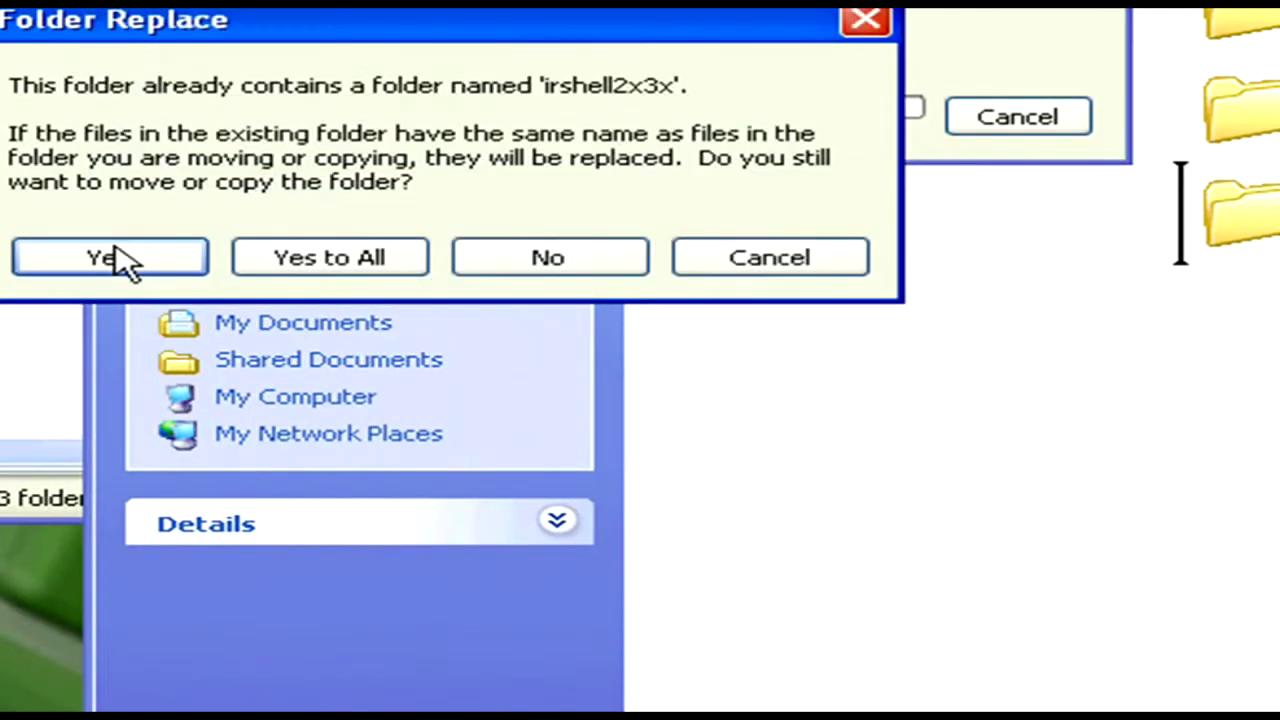
click(118, 260)
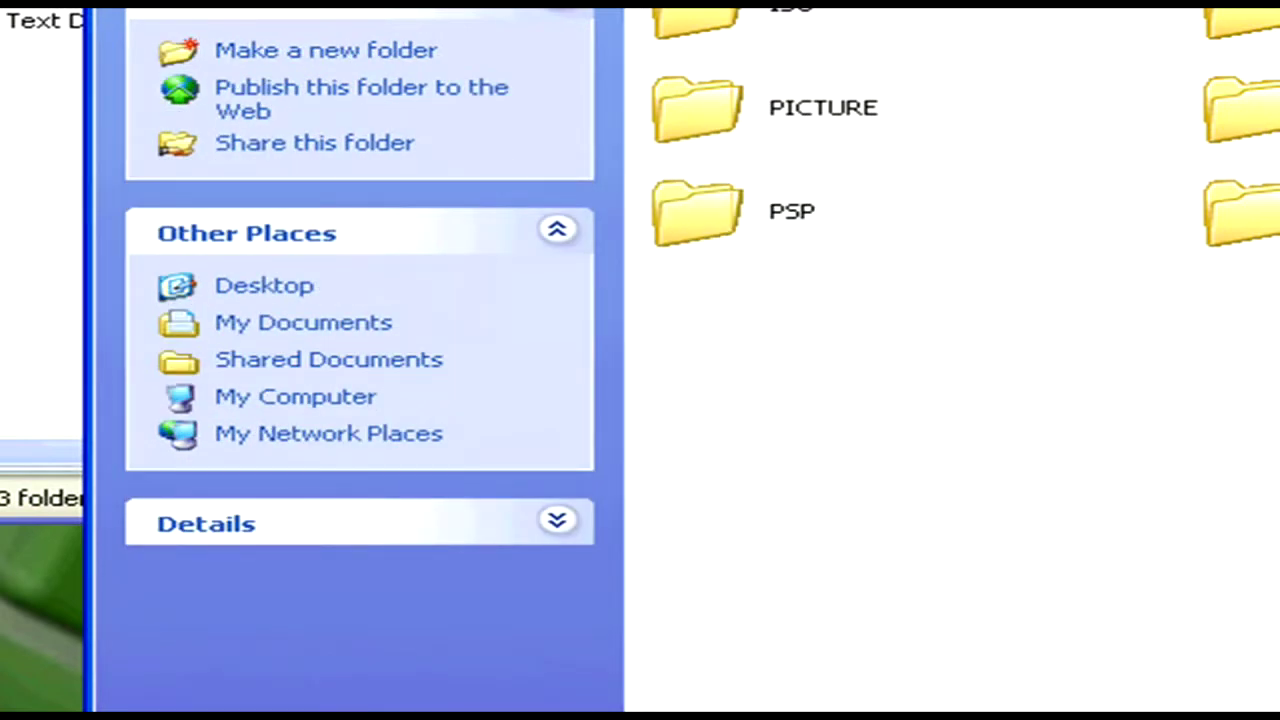
Step: Copy the archive's IRSHELL folder onto the memory stick's root
key(alt+Tab)
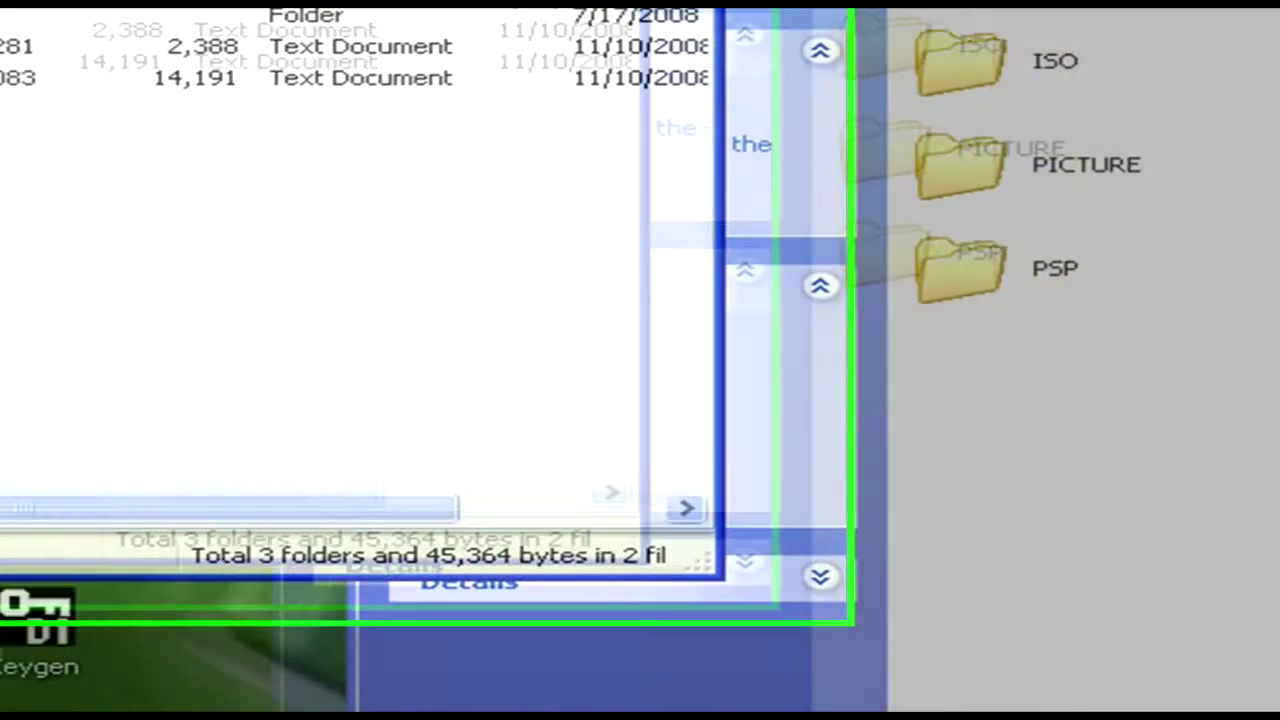
drag(71, 43, 586, 366)
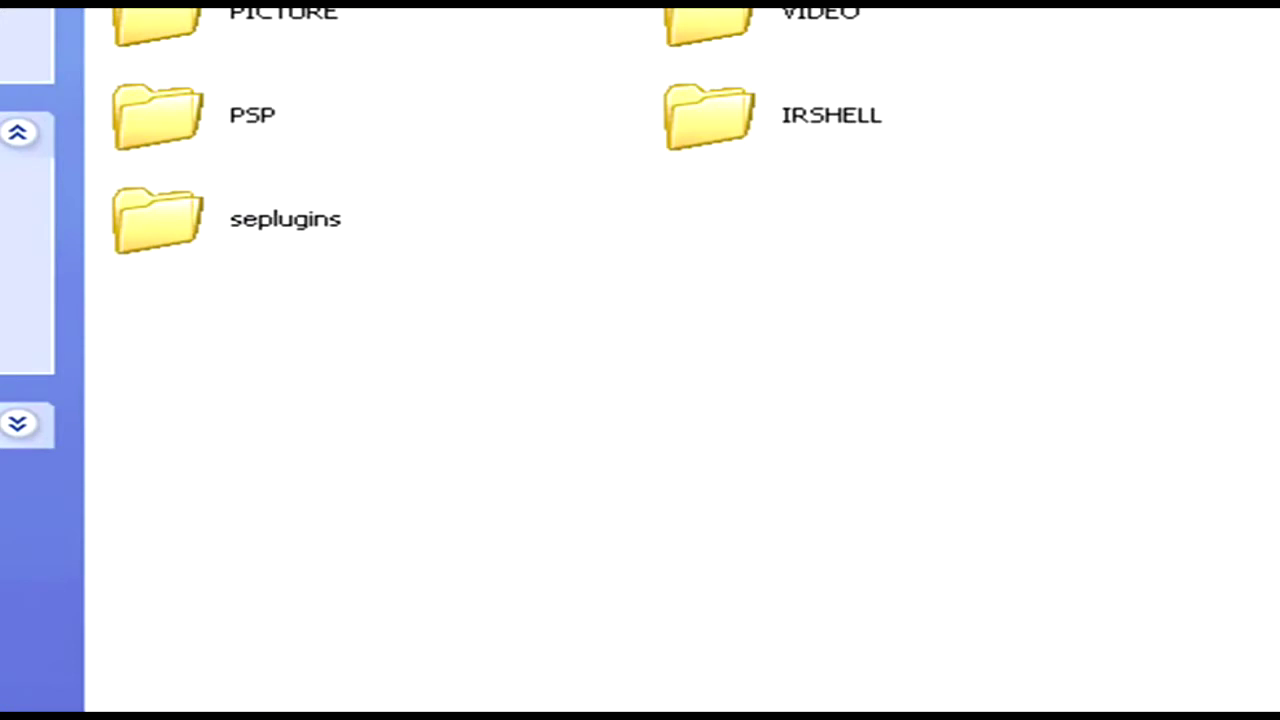
key(alt+Tab)
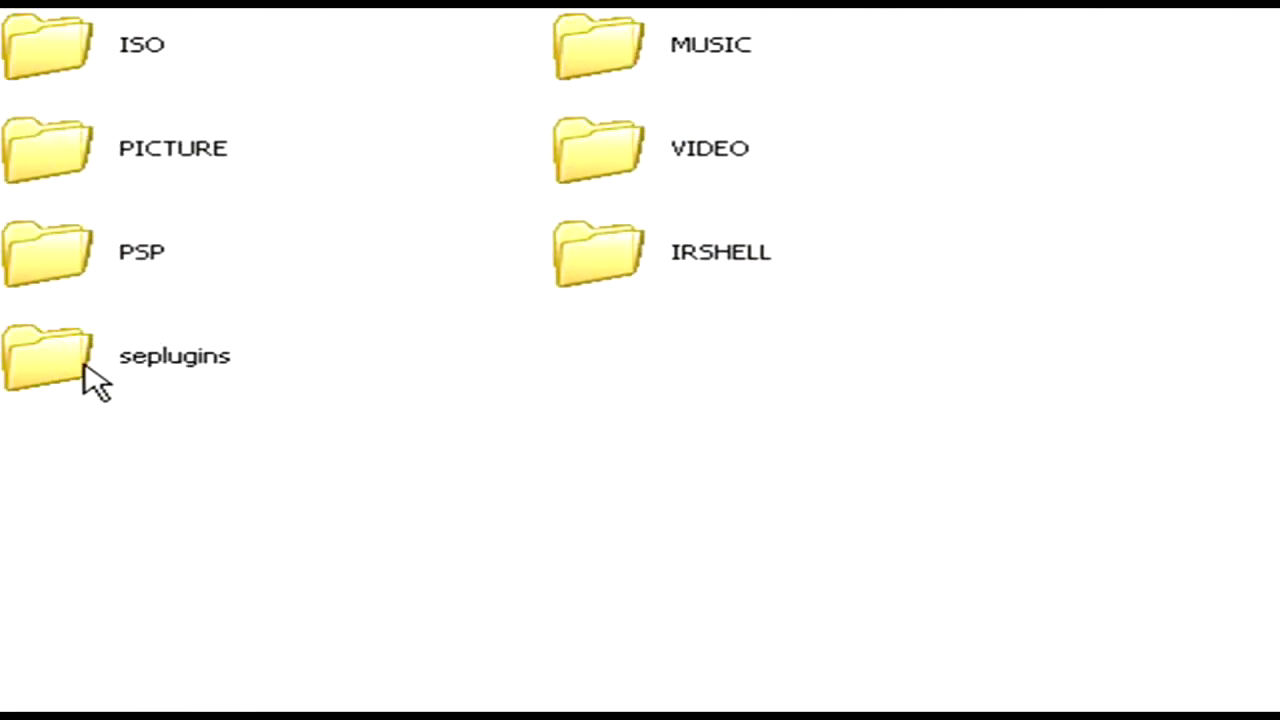
Step: View vsh.txt in the stick's seplugins folder in Notepad, then close it
double_click(85, 368)
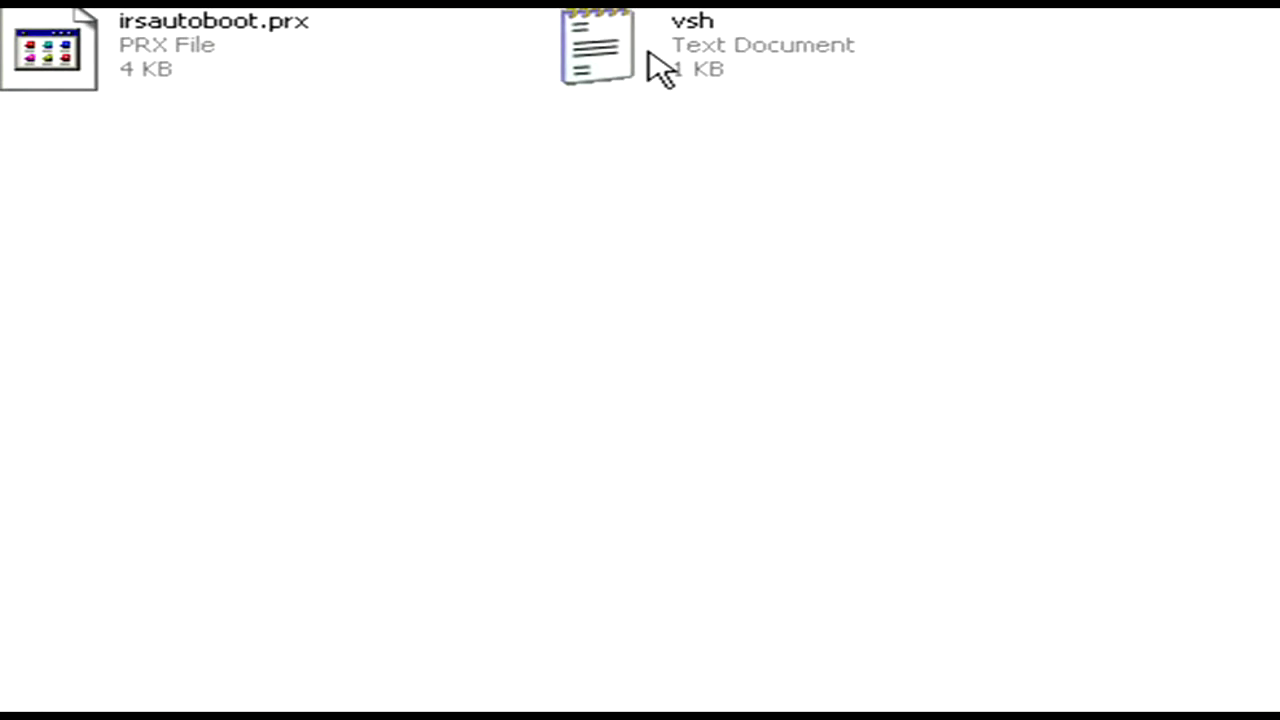
double_click(648, 54)
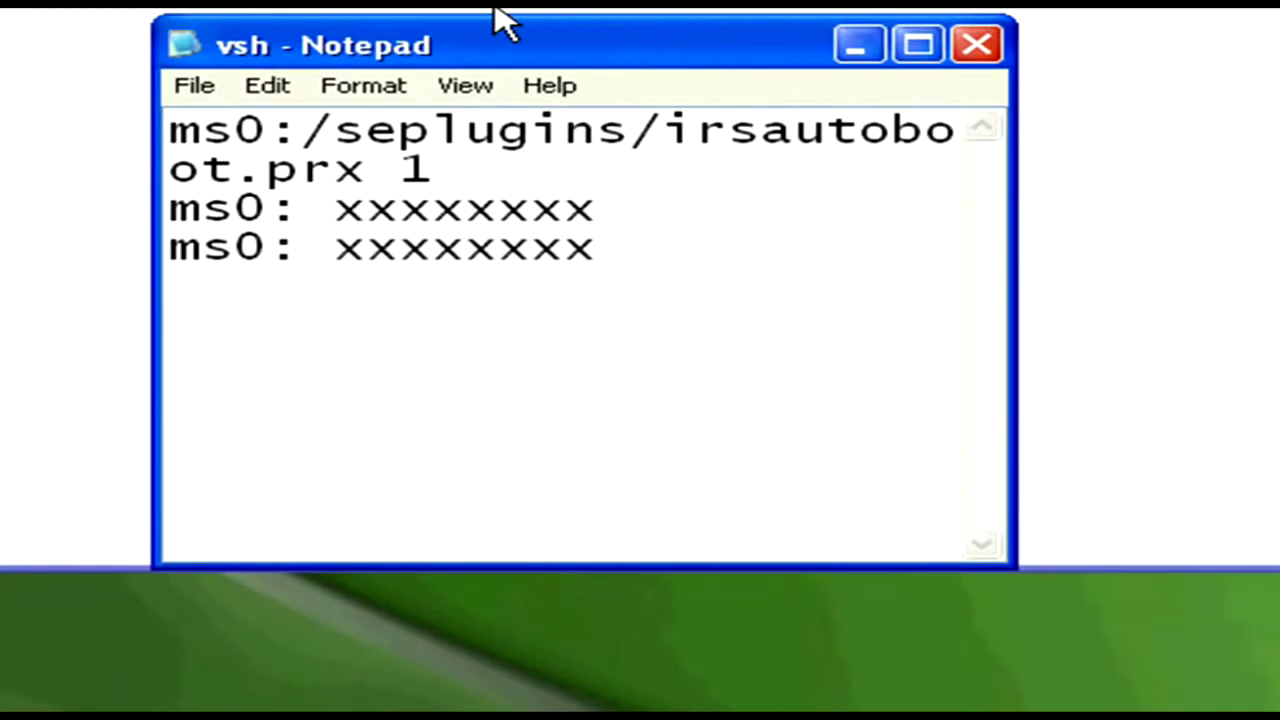
key(alt+F4)
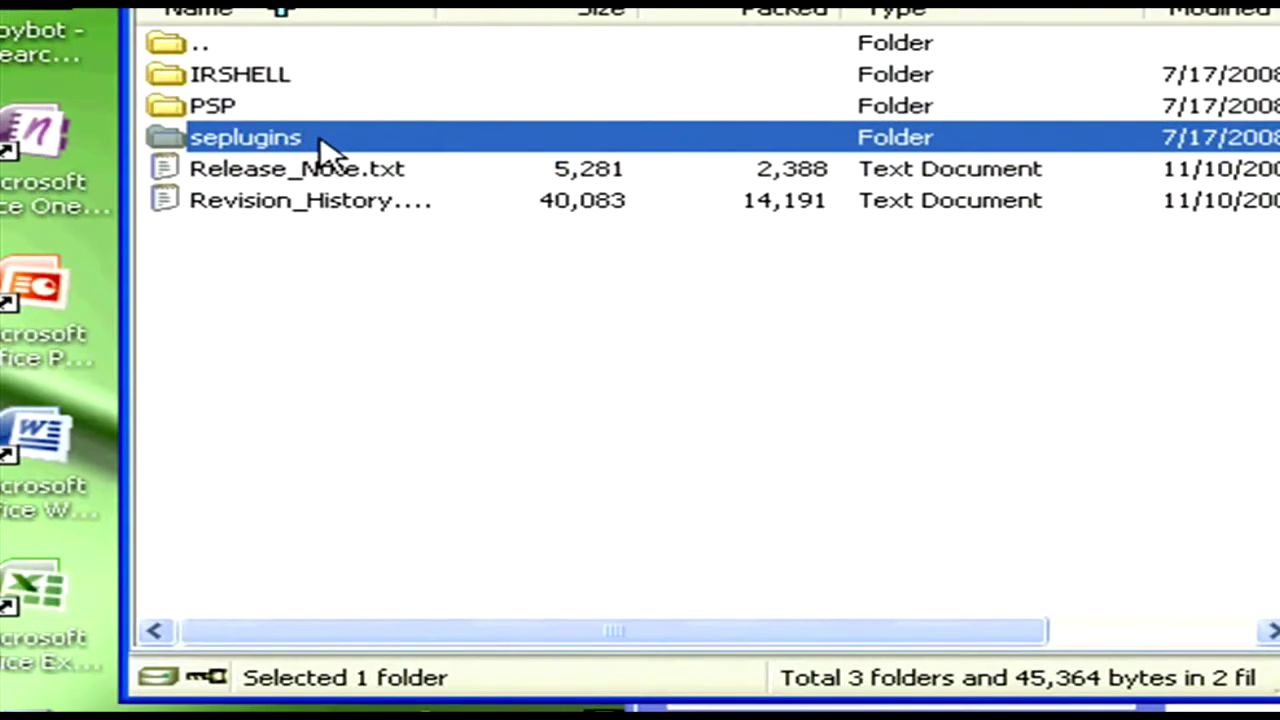
Step: Copy the plugin line from the archive's seplugins/vsh.txt
double_click(322, 140)
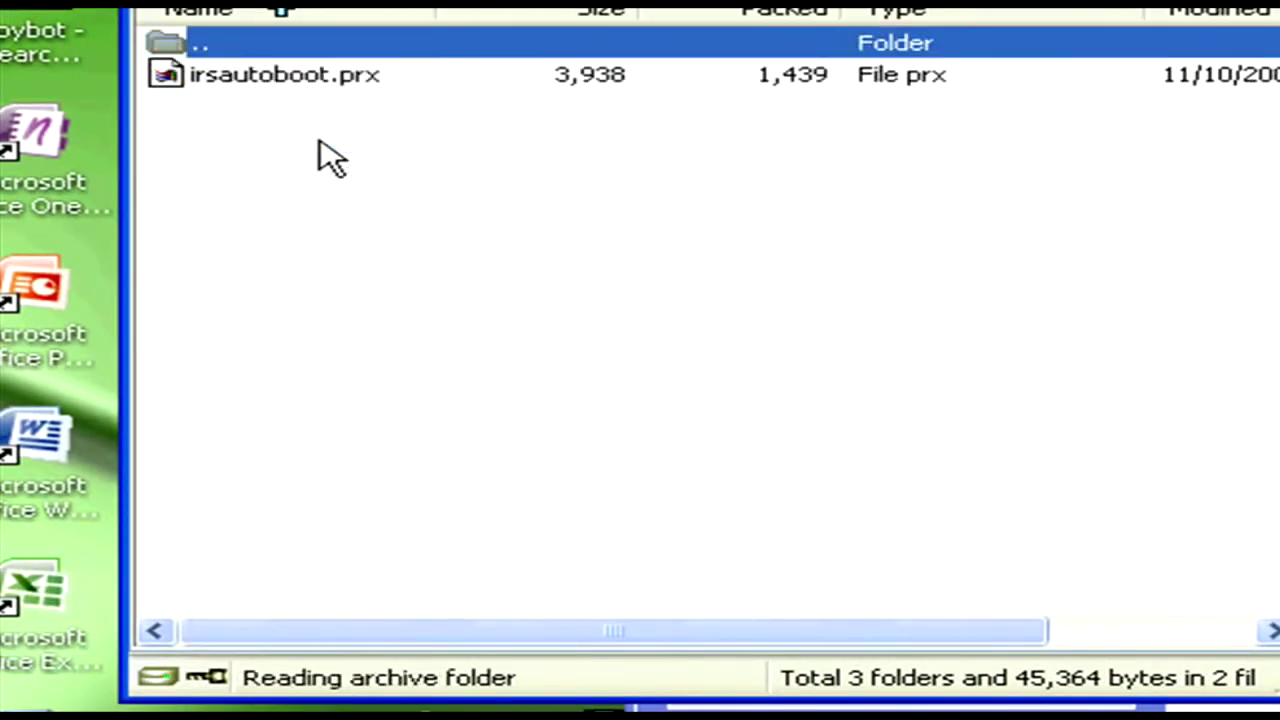
double_click(262, 118)
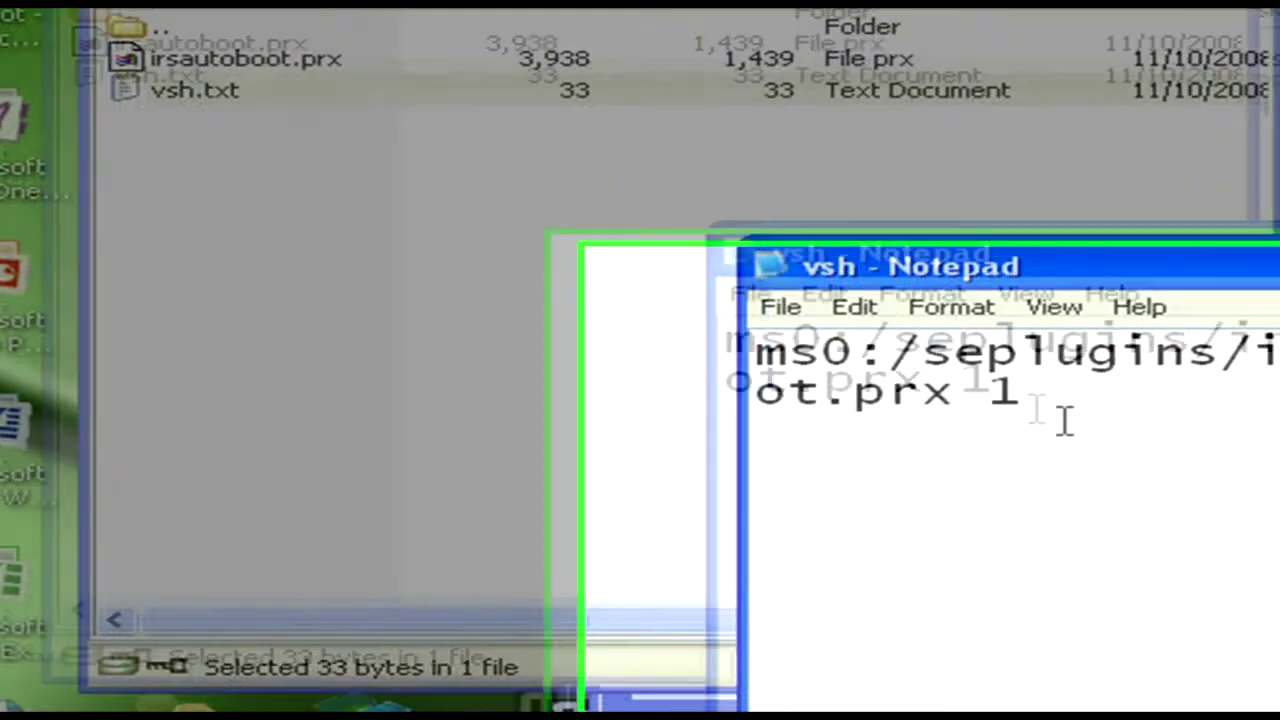
drag(1091, 426, 743, 391)
key(ctrl+c)
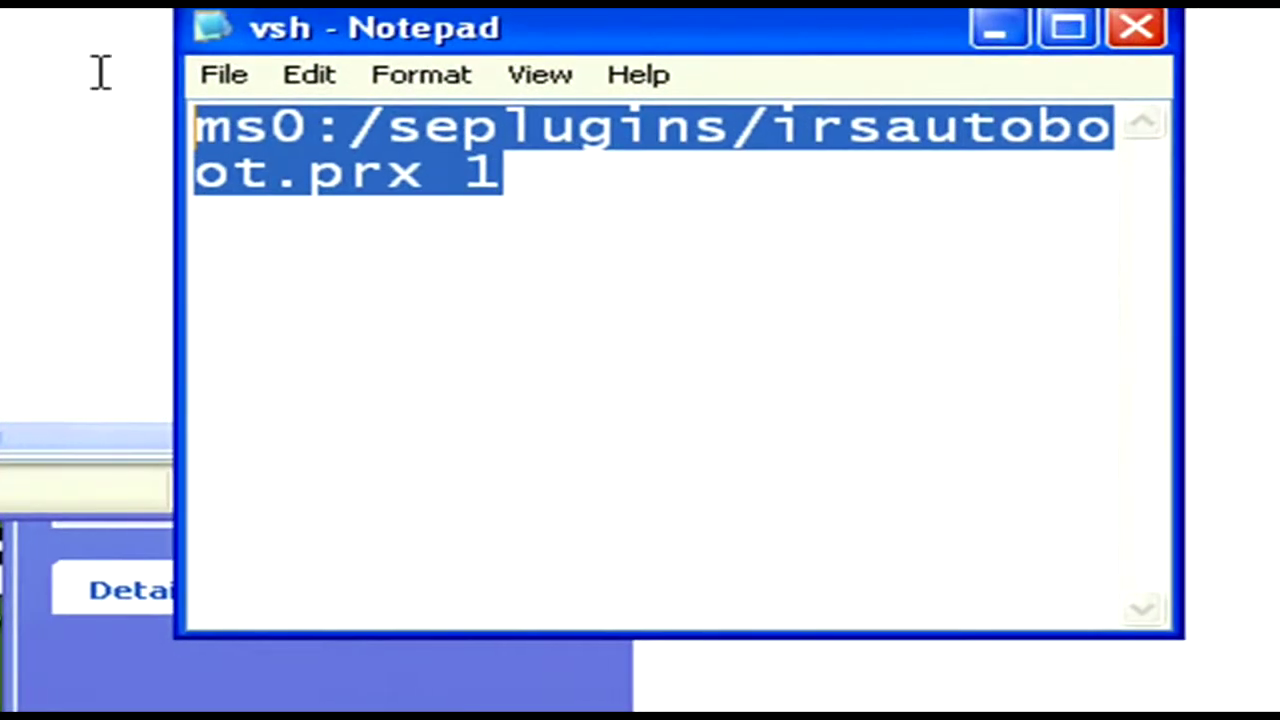
right_click(408, 132)
click(583, 262)
click(1136, 30)
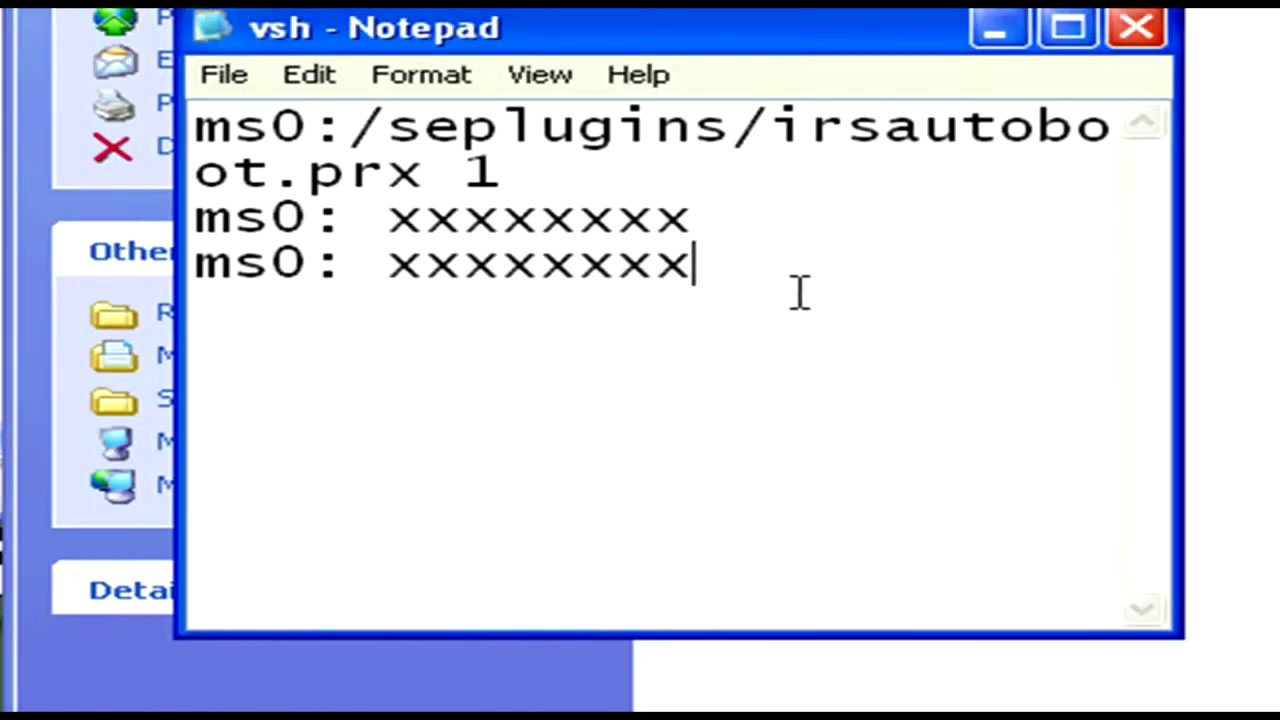
Step: Paste ms0:/seplugins/irsautoboot.prx 1 as the last line of the stick's vsh file and save
click(635, 328)
right_click(635, 328)
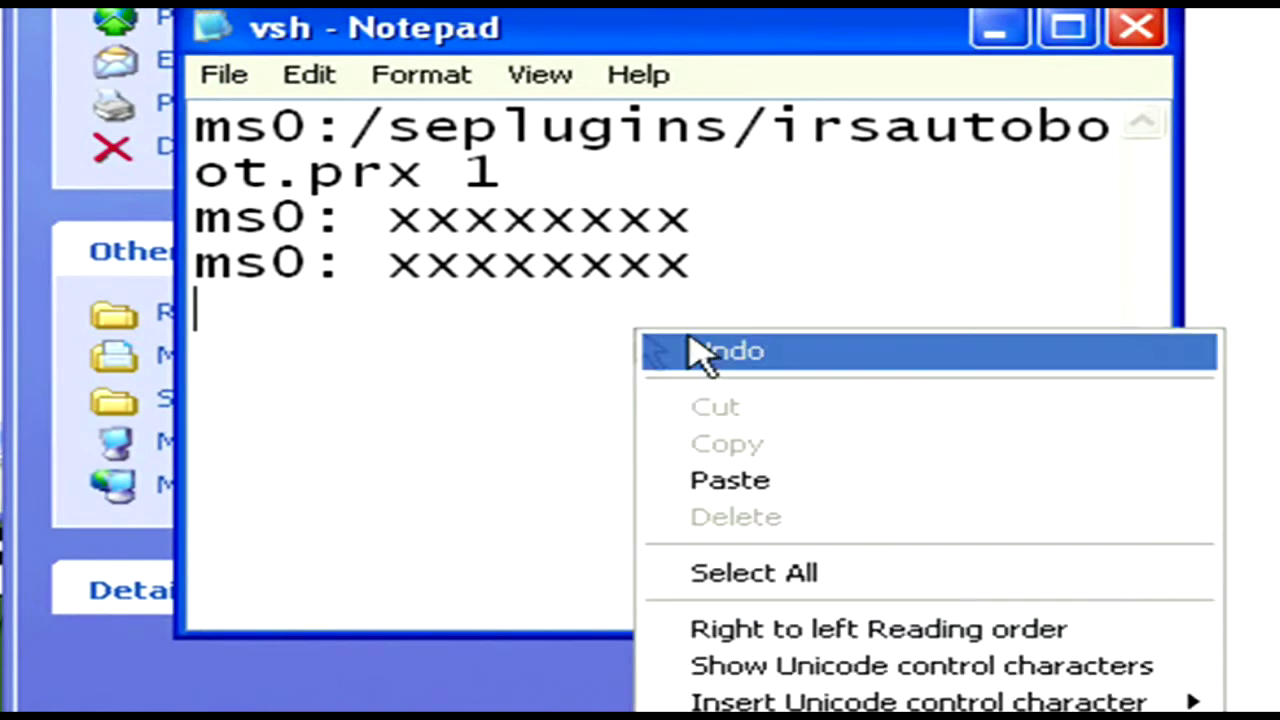
click(800, 480)
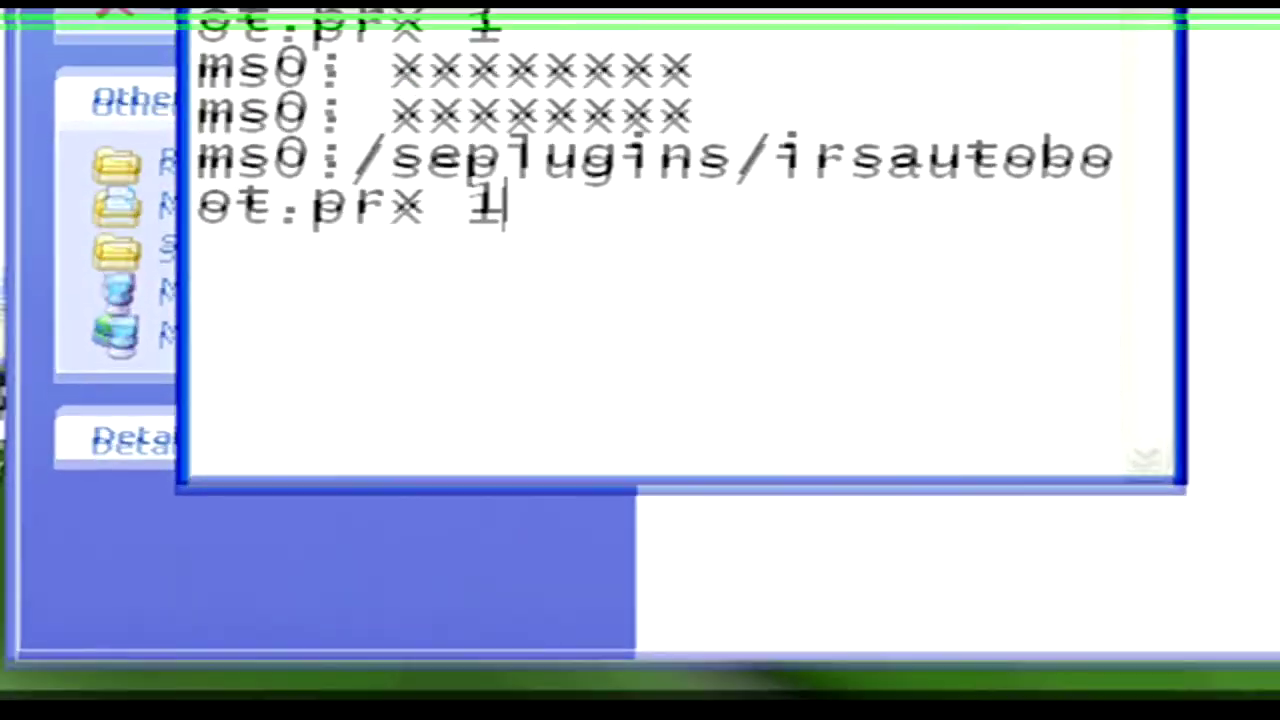
key(alt+F4)
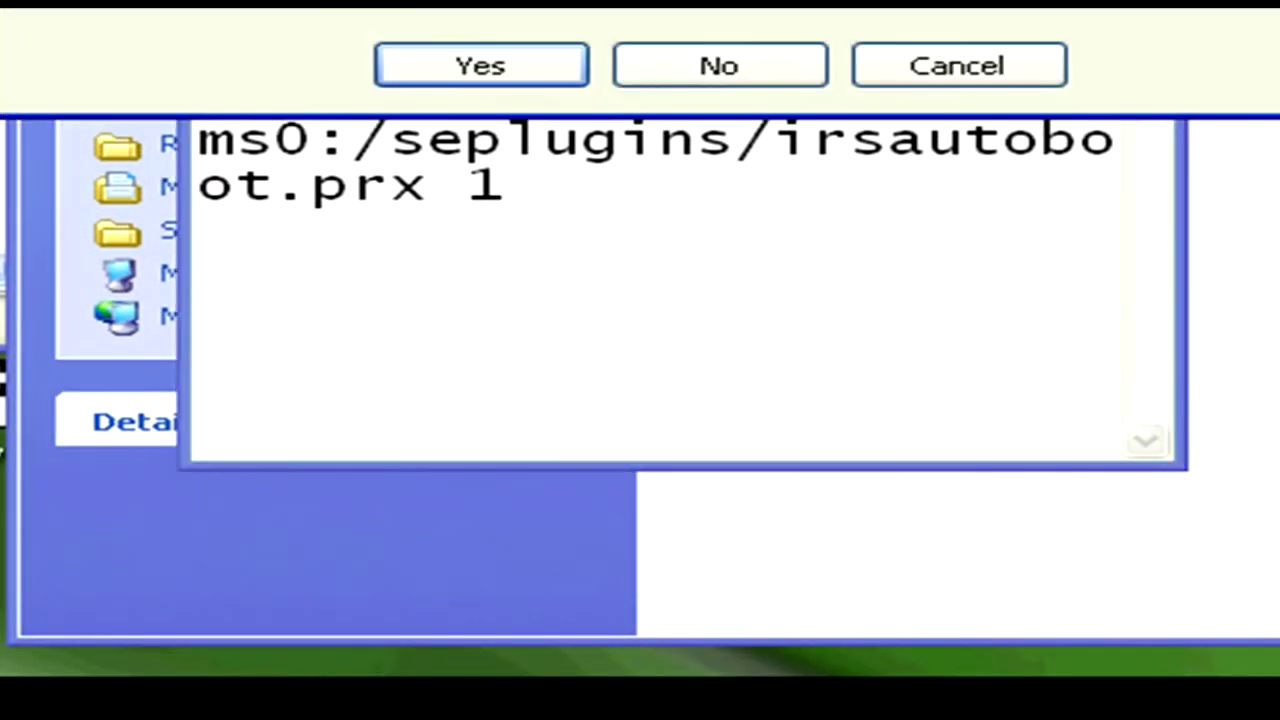
click(429, 84)
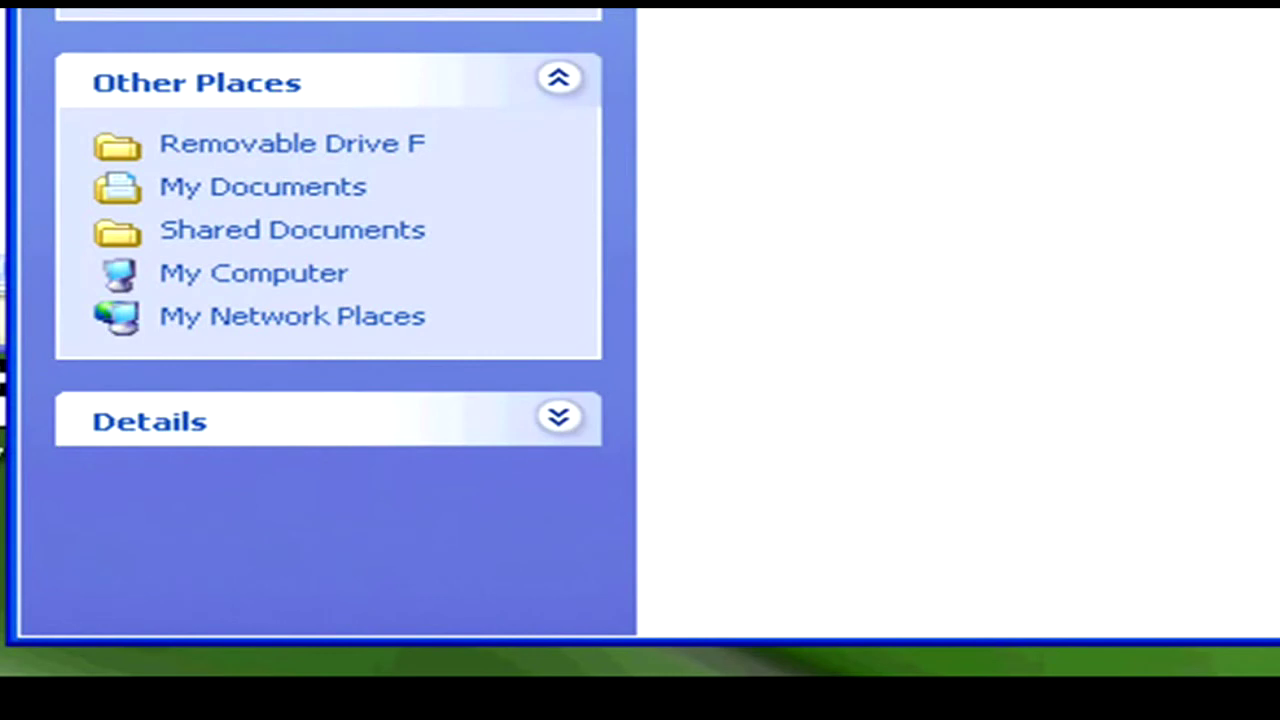
Step: Delete the seplugins folder from the memory stick
scroll(328, 250, down, 3)
scroll(328, 300, up, 3)
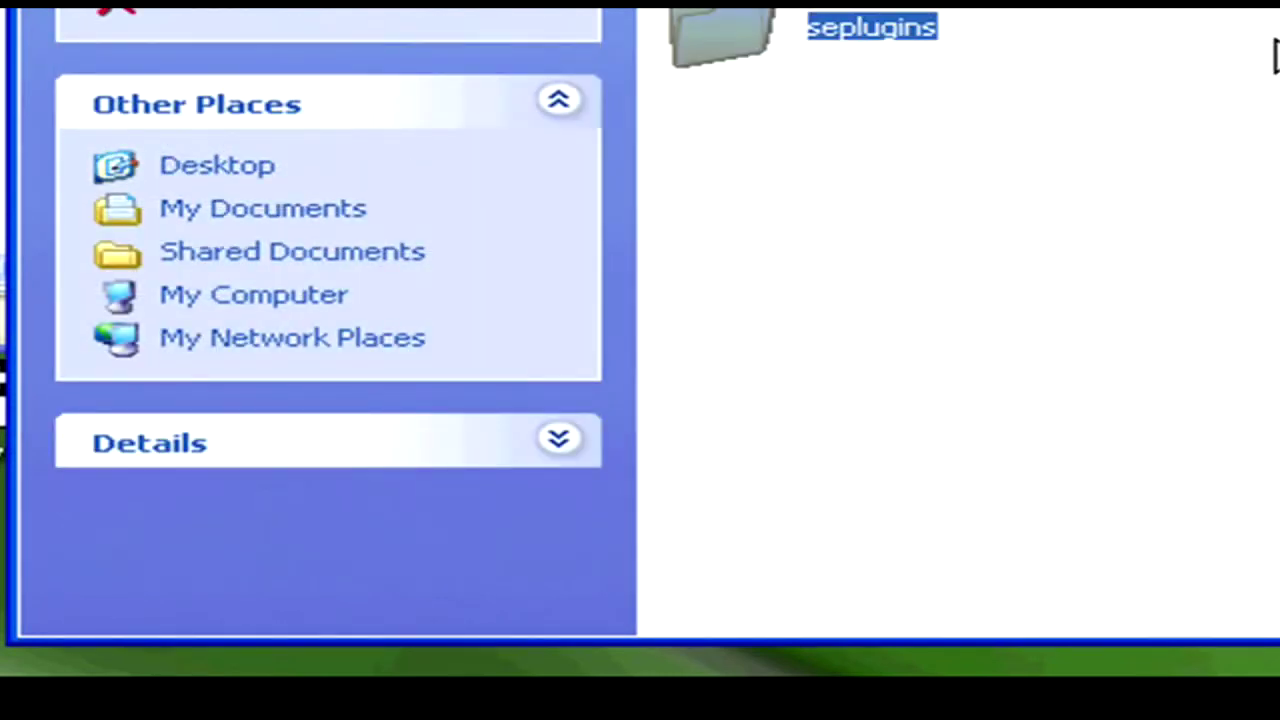
key(ctrl+v)
click(975, 32)
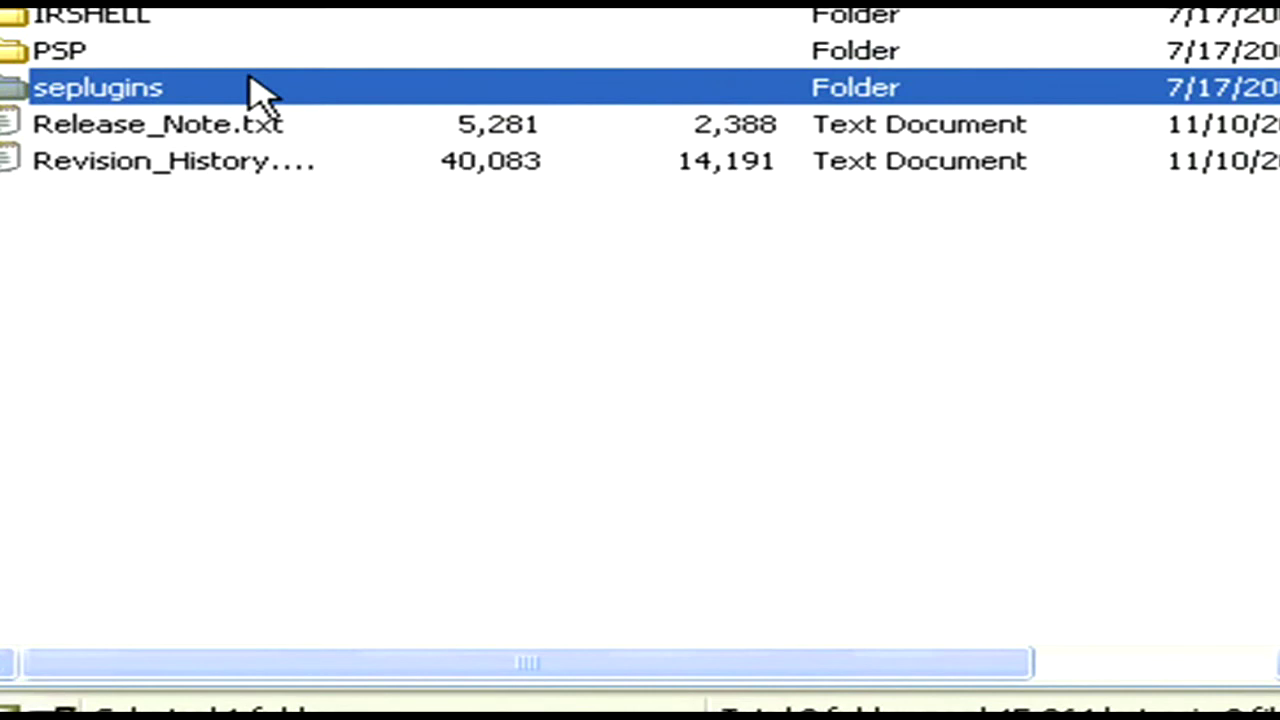
Step: Drag the archive's seplugins folder onto the memory stick's root
drag(252, 80, 1237, 354)
click(720, 377)
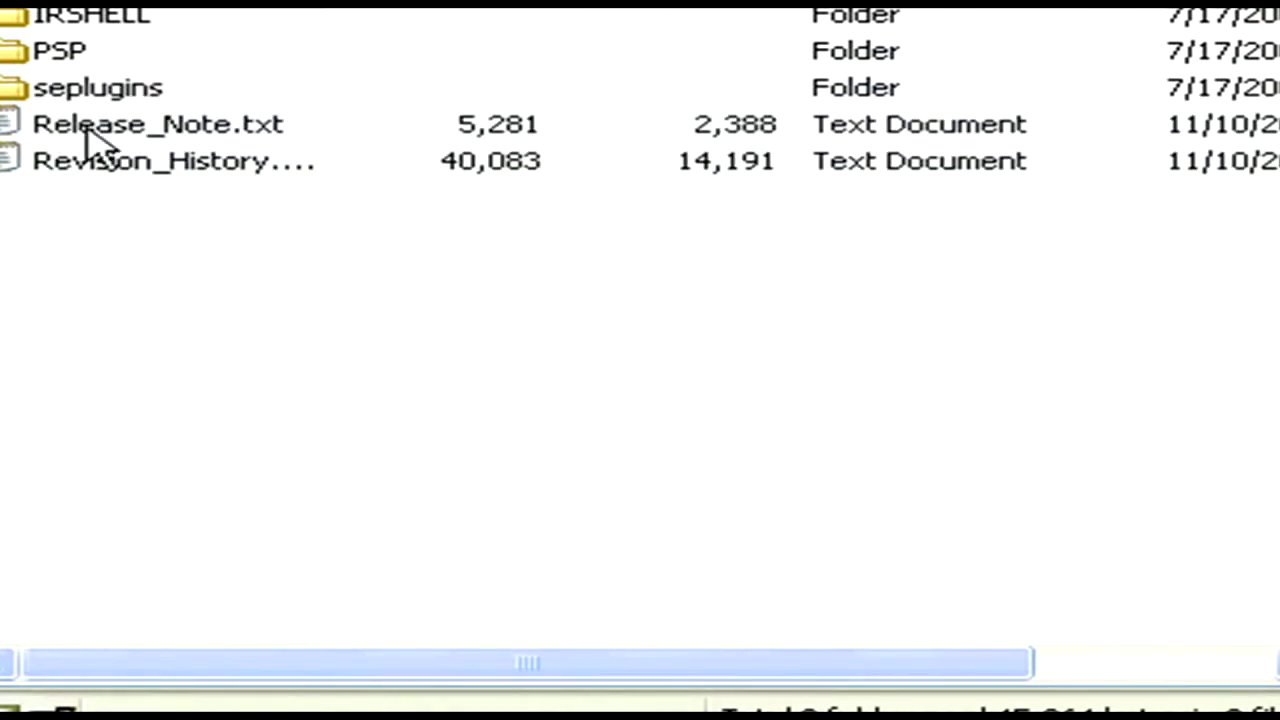
drag(20, 92, 1279, 719)
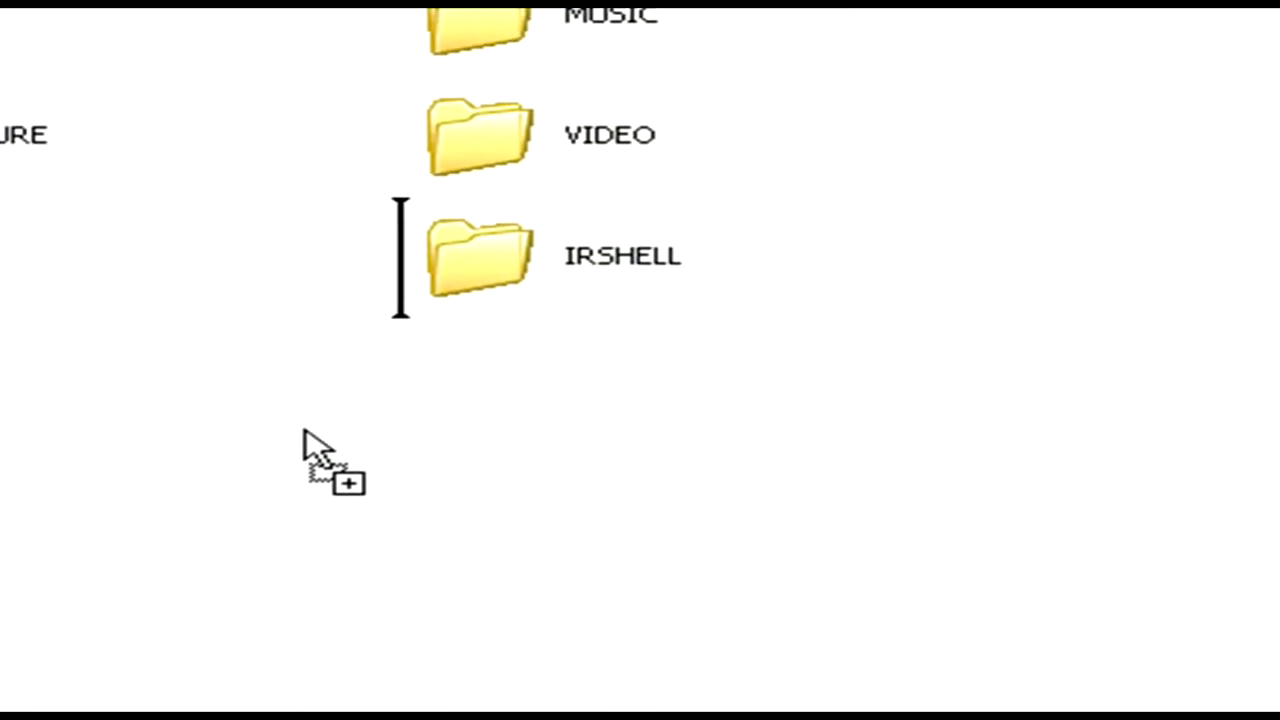
drag(303, 432, 303, 449)
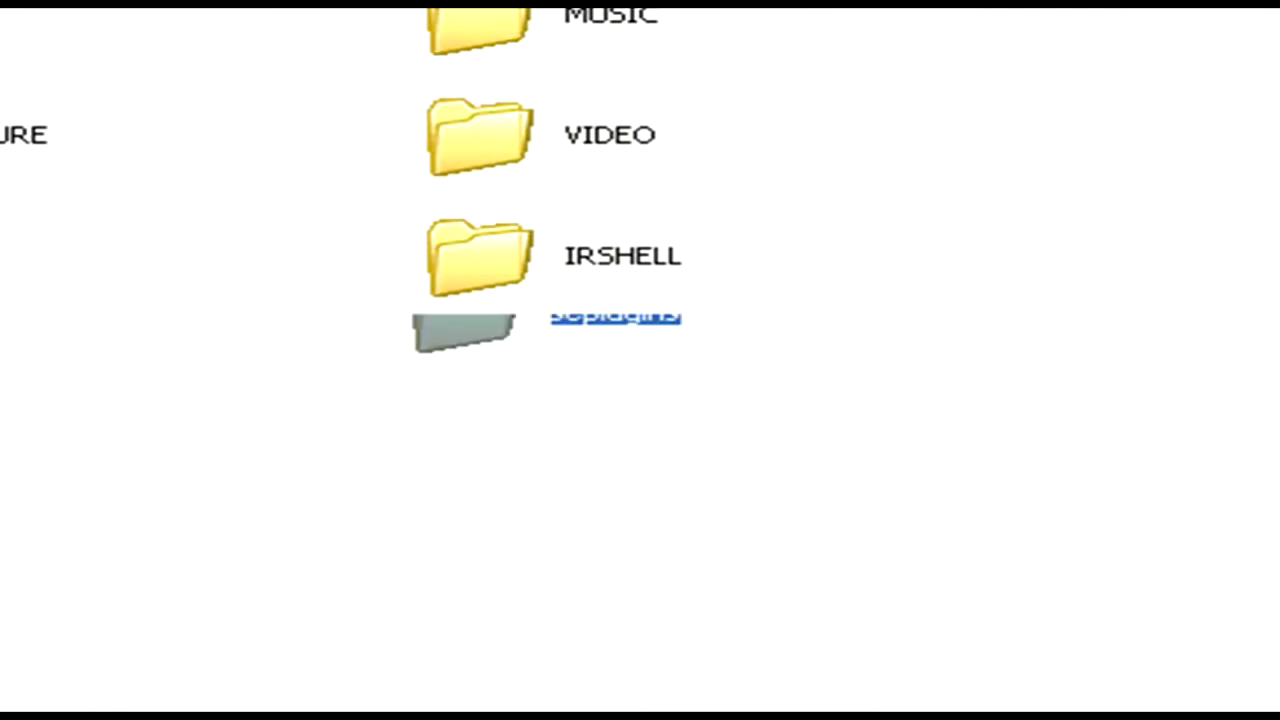